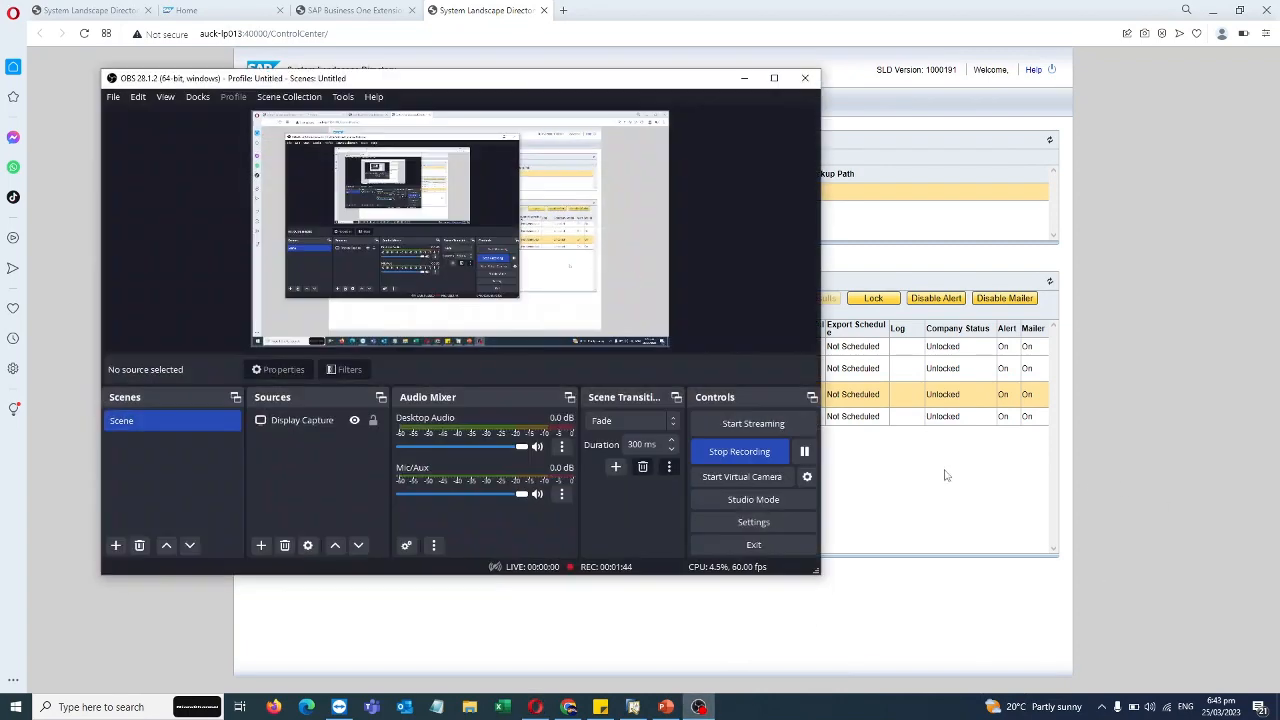
Switch to SAP Business One, open the lightweight-deployment extension manager from Add-On Administration, and go on to the System Landscape Directory
left_click(745, 84)
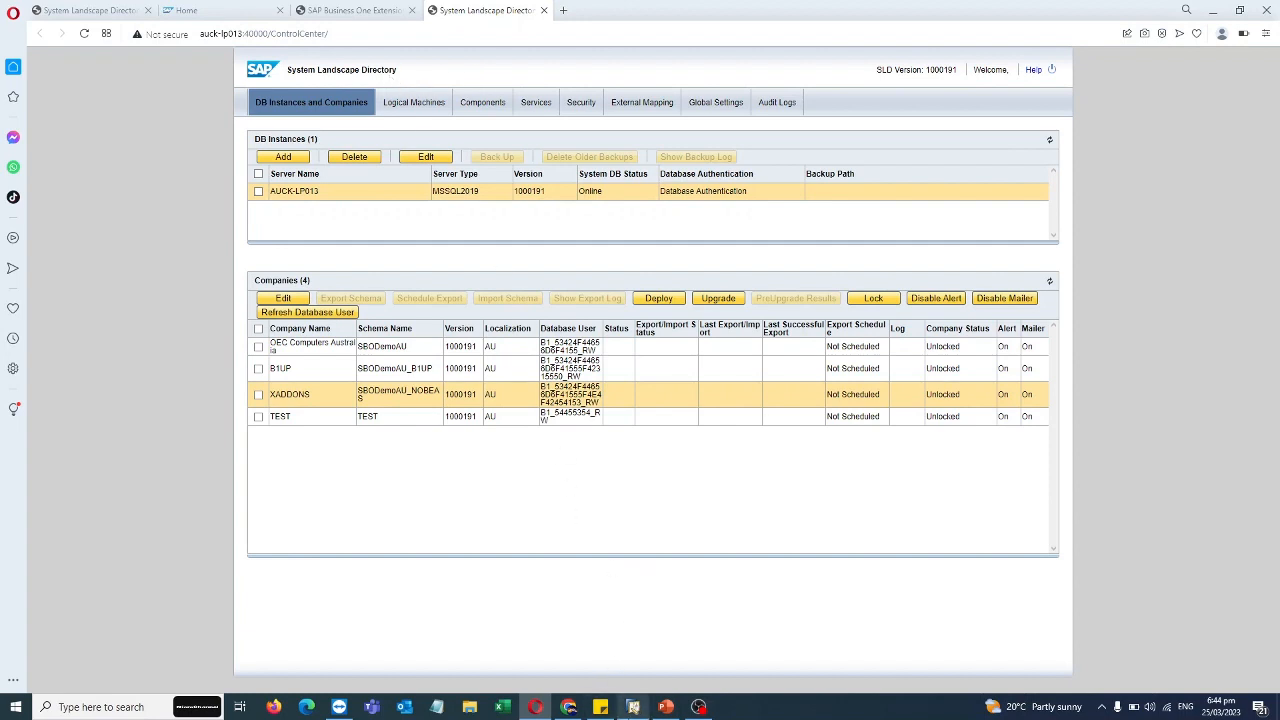
left_click(634, 707)
left_click(1060, 66)
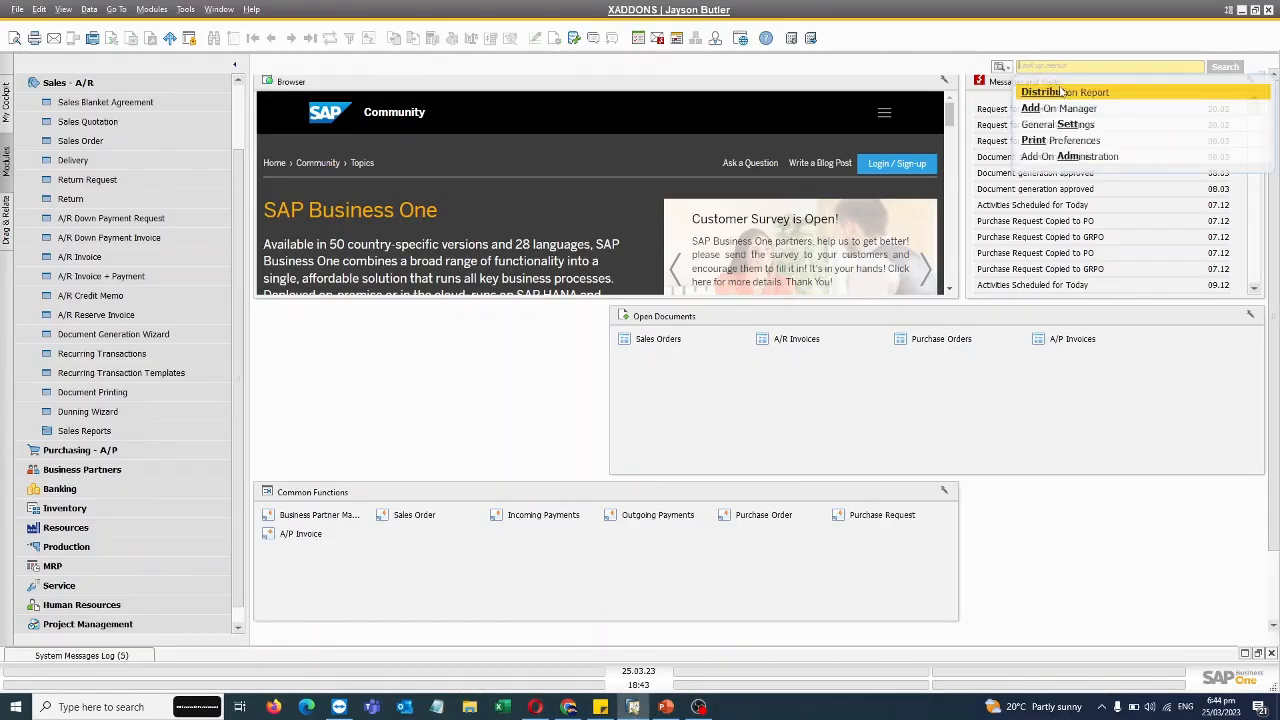
left_click(1065, 157)
left_click(591, 448)
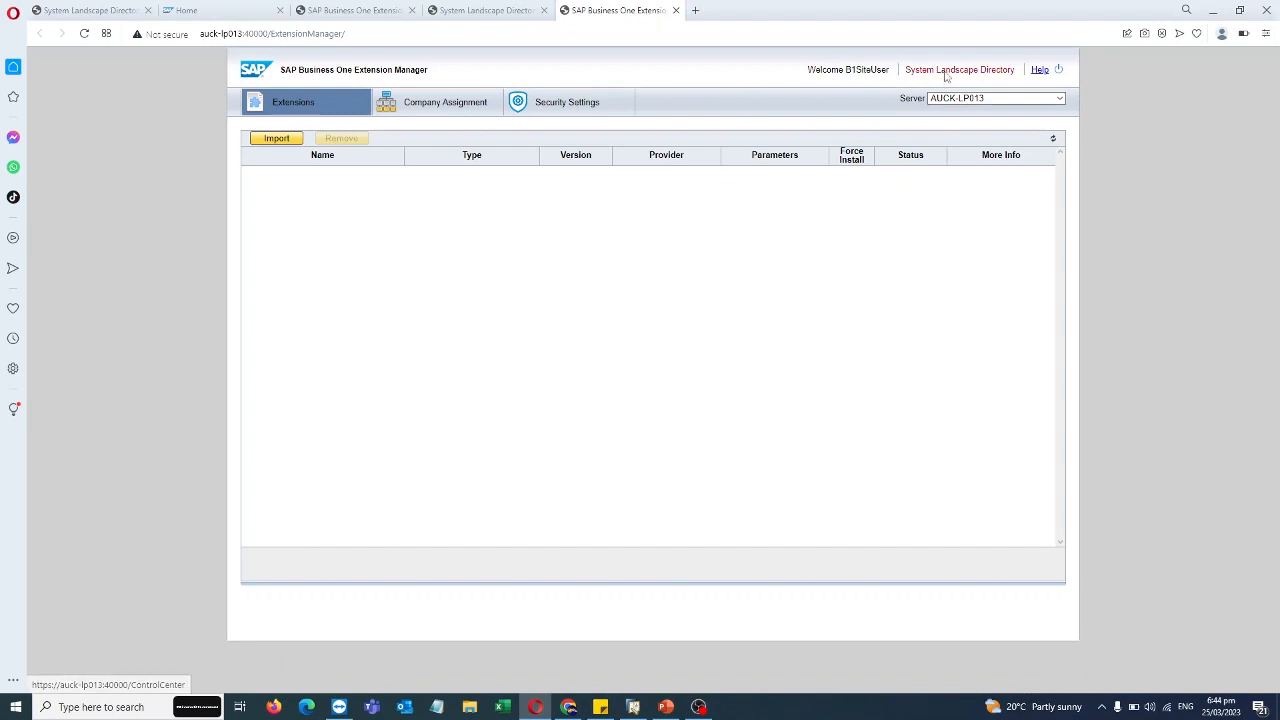
left_click(945, 72)
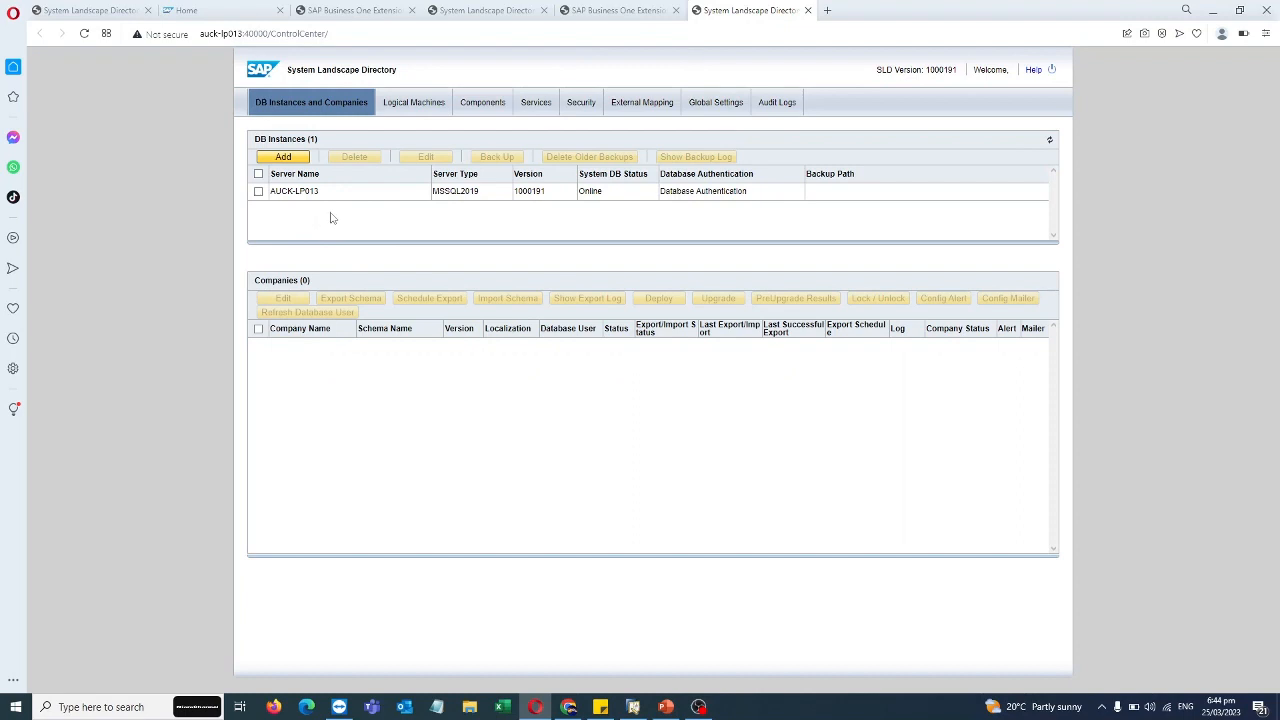
Close the two newly opened browser tabs and open the Job Service - Alert link from the System Landscape Directory's services
left_click(807, 10)
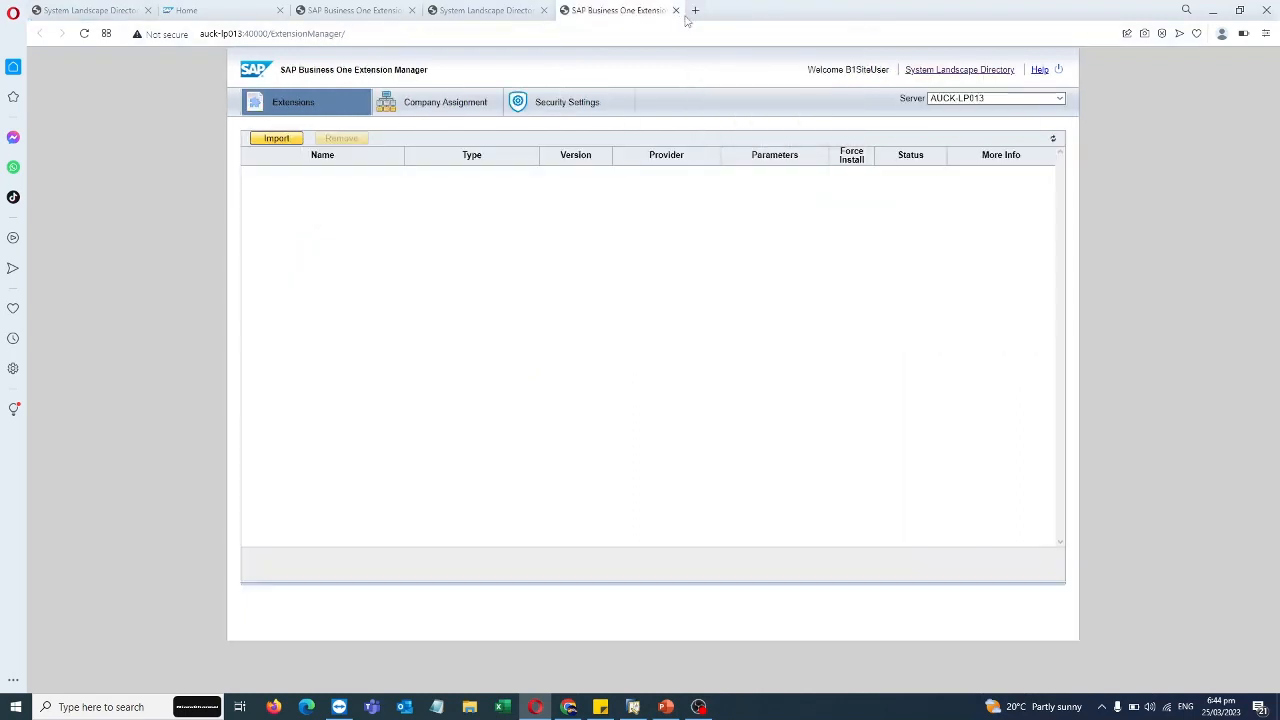
left_click(676, 10)
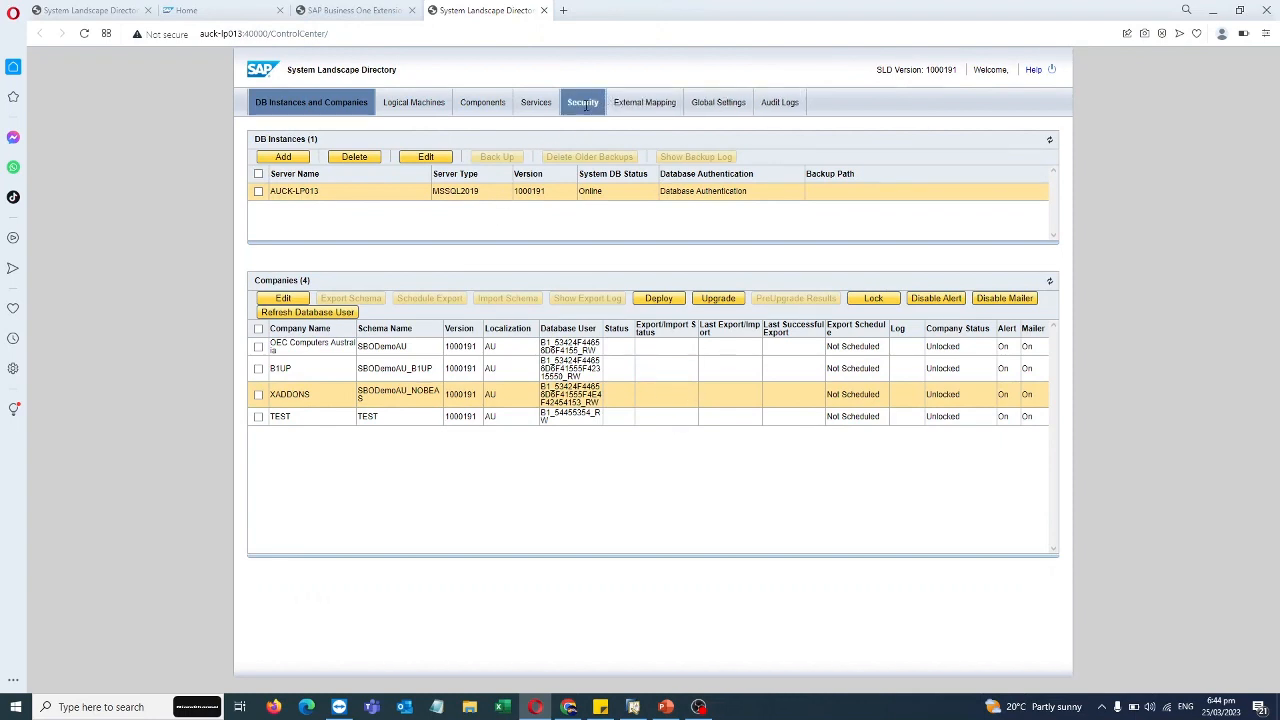
left_click(535, 104)
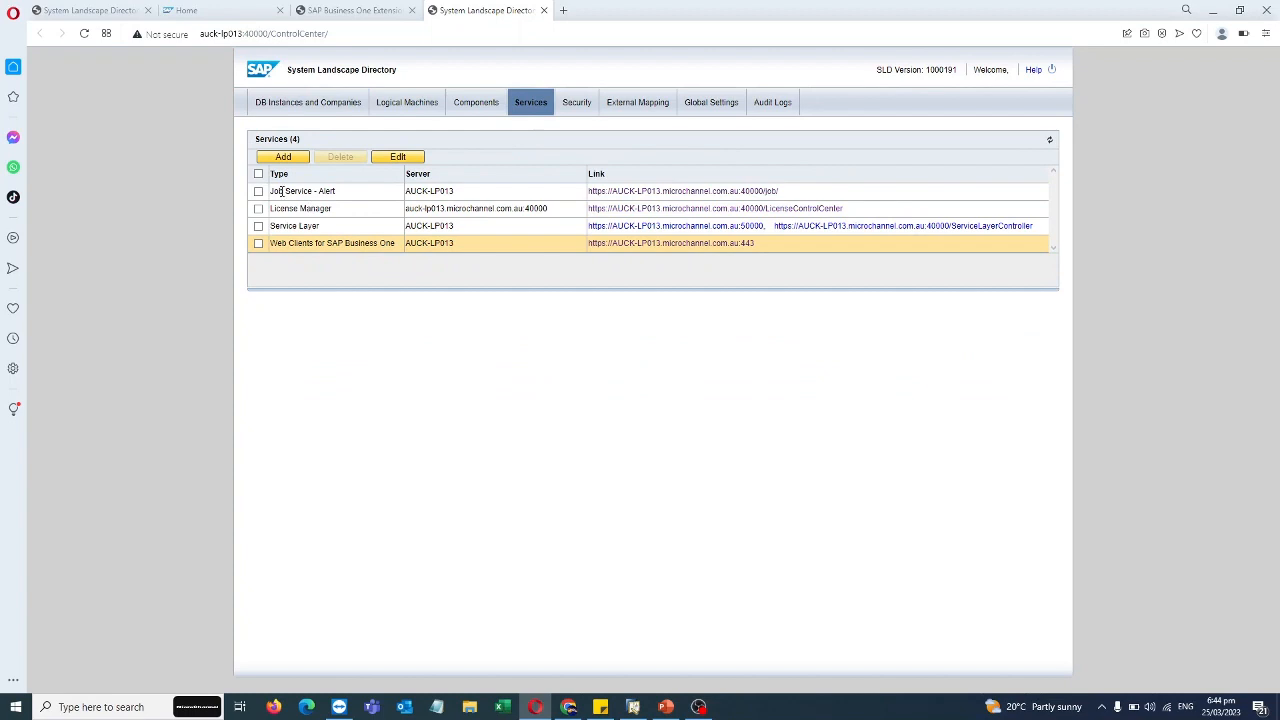
left_click(282, 192)
left_click(621, 192)
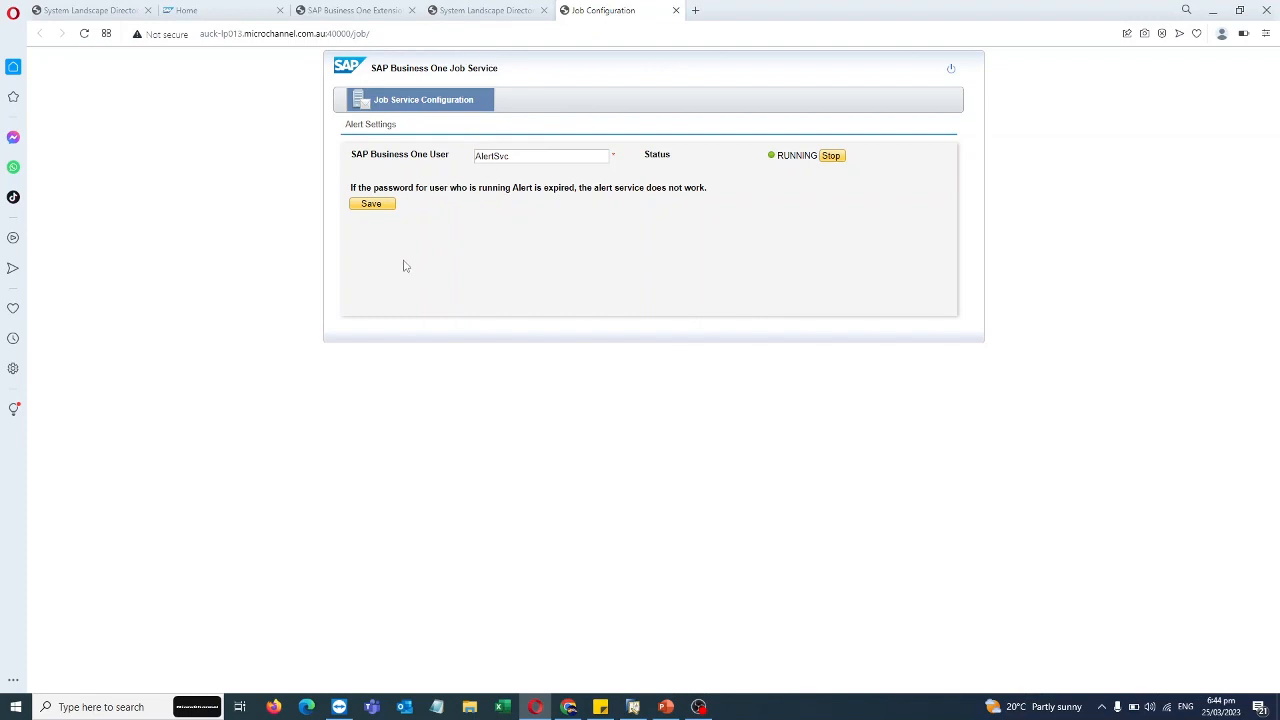
Return to the System Landscape Directory, switch back to SAP Business One and close Add-On Administration without saving
left_click(485, 12)
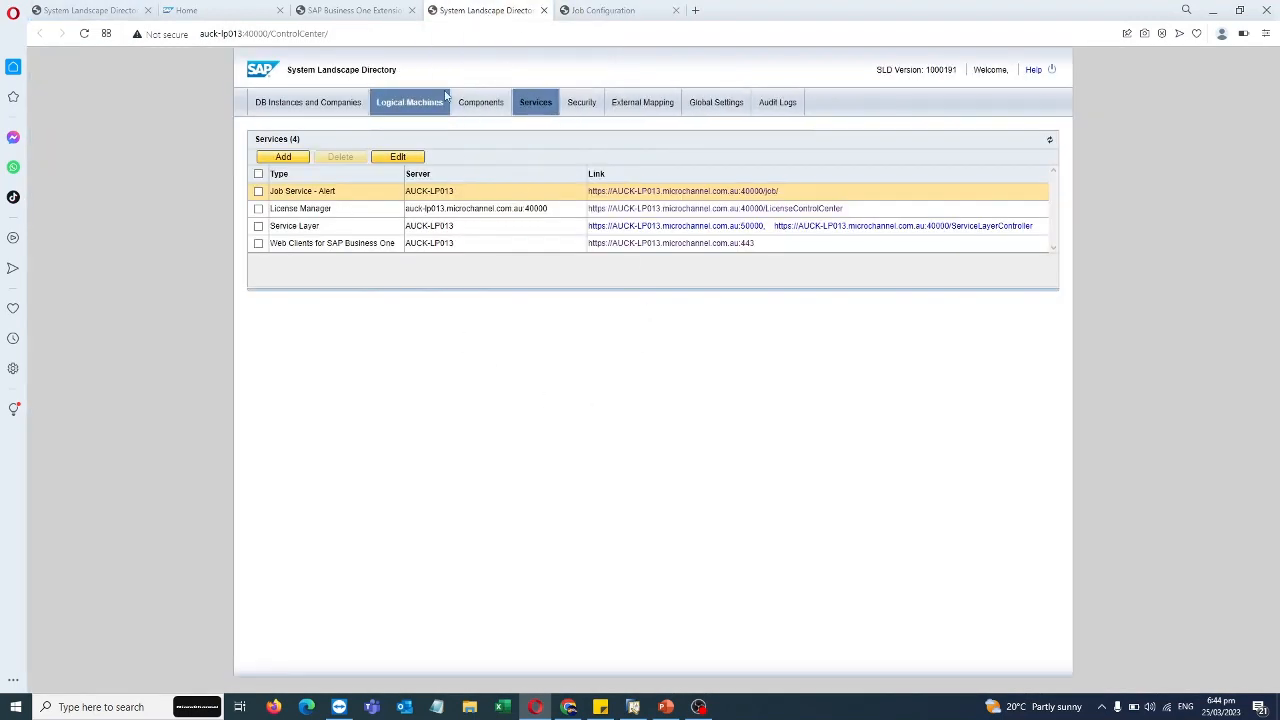
left_click(360, 12)
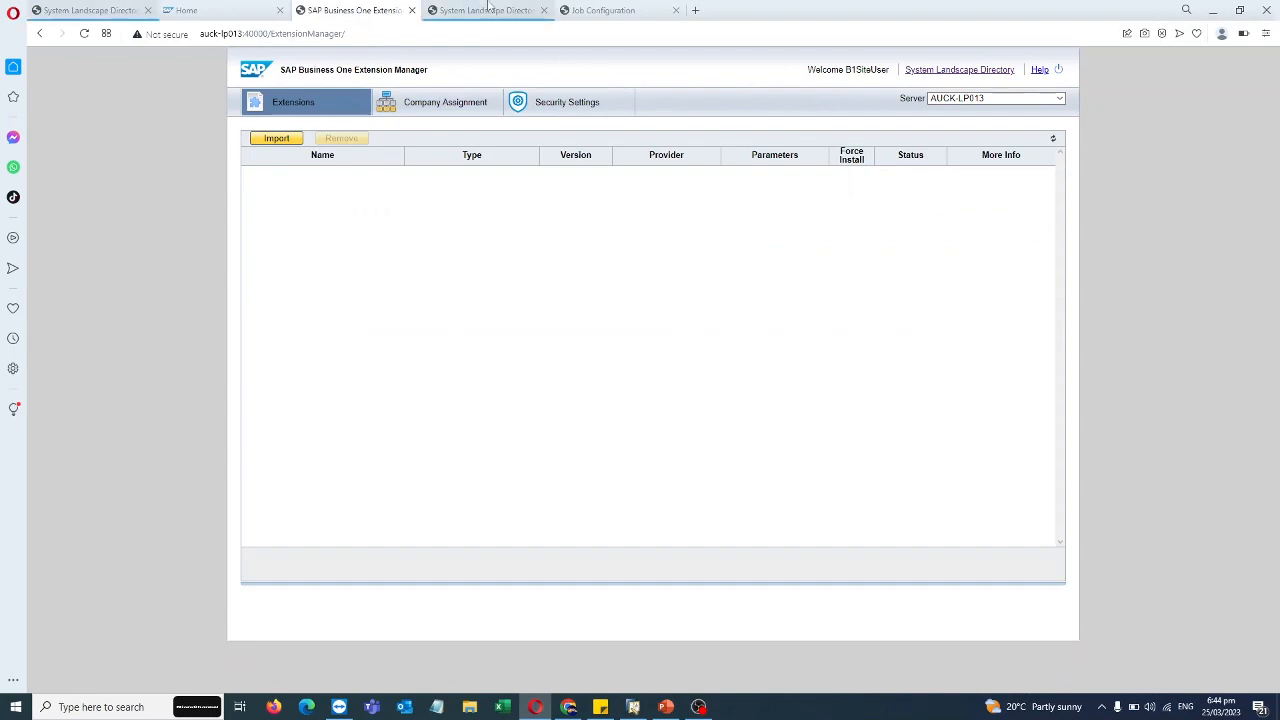
left_click(488, 9)
mouse_move(633, 709)
left_click(638, 655)
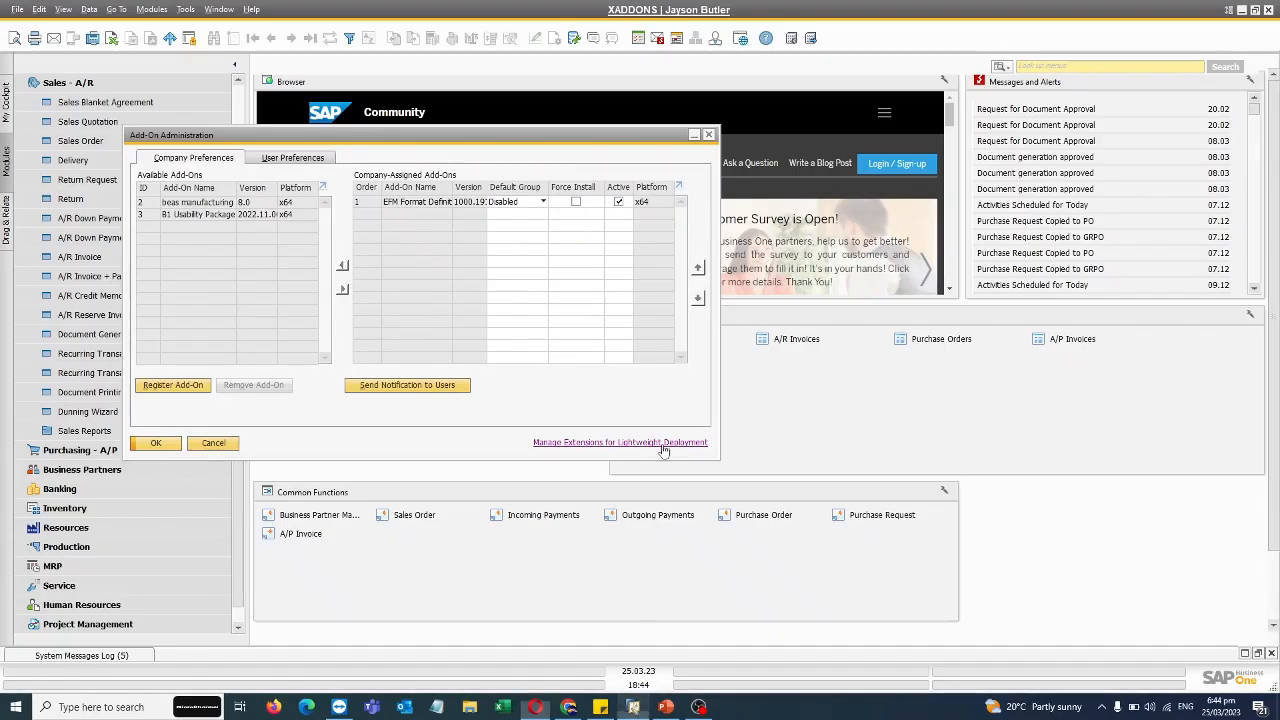
left_click(214, 443)
Look up "gener" among the menus and open General Settings
left_click(1035, 66)
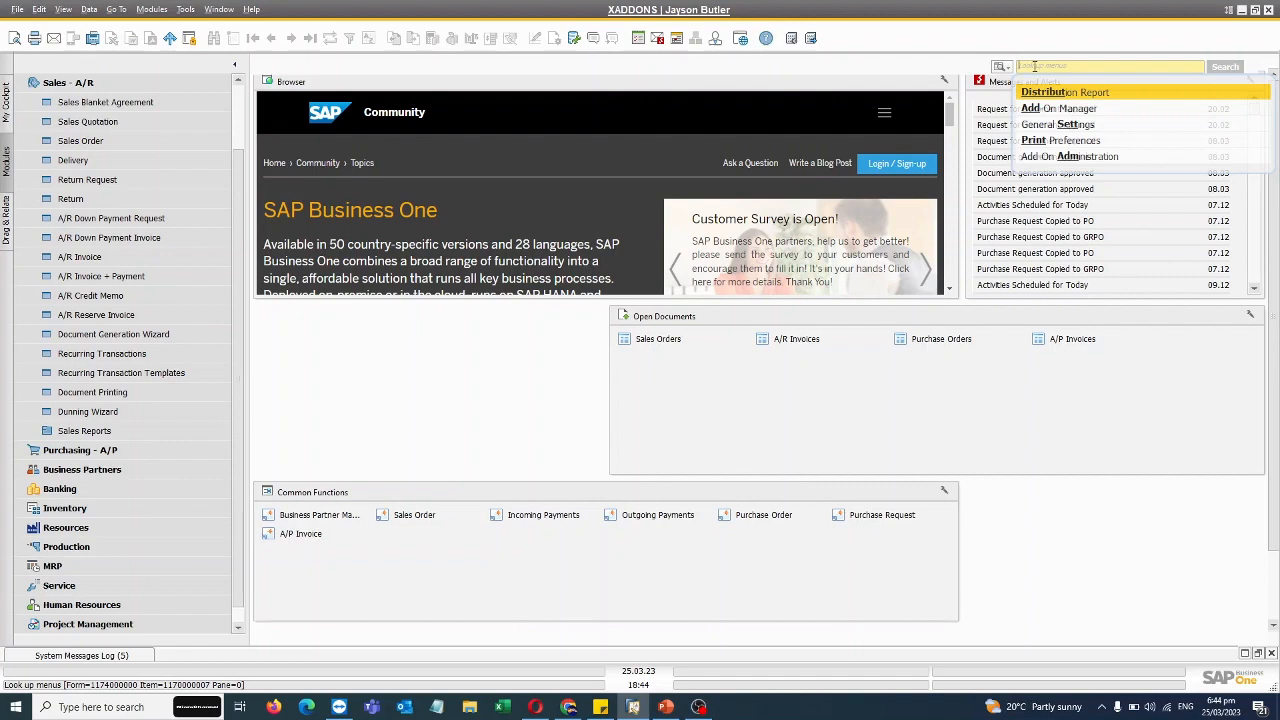
type("ge")
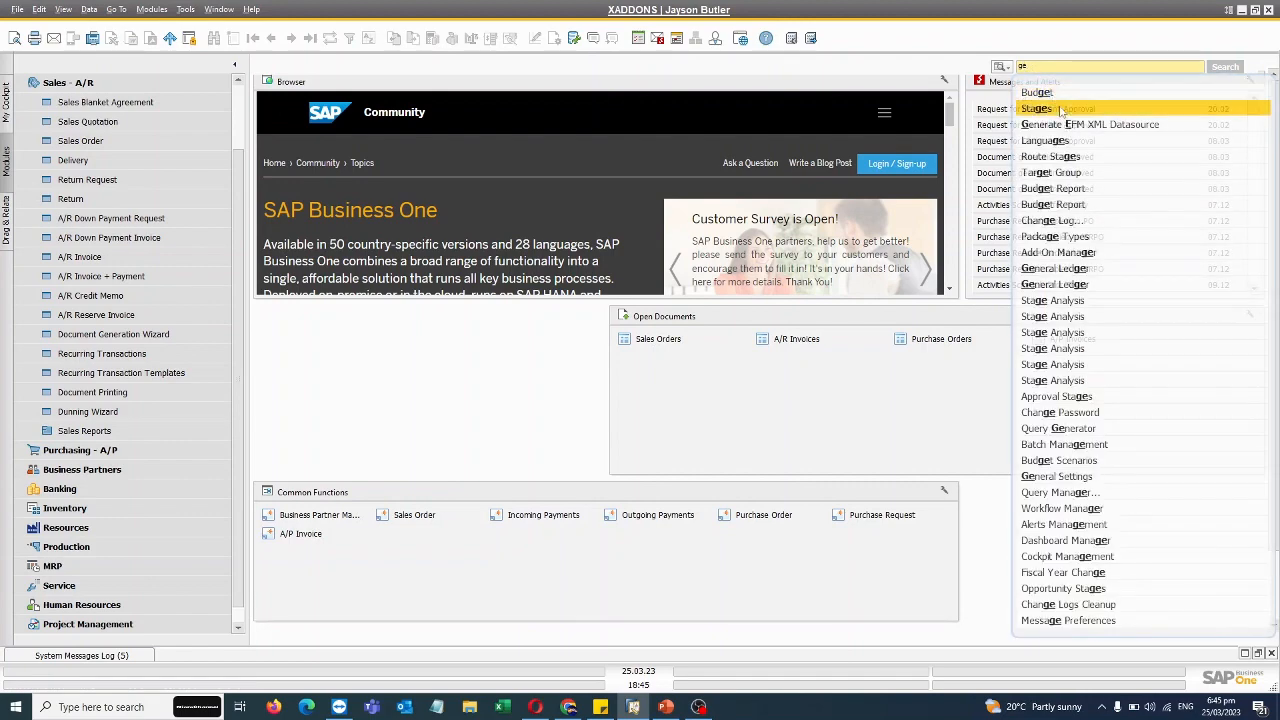
type("ner")
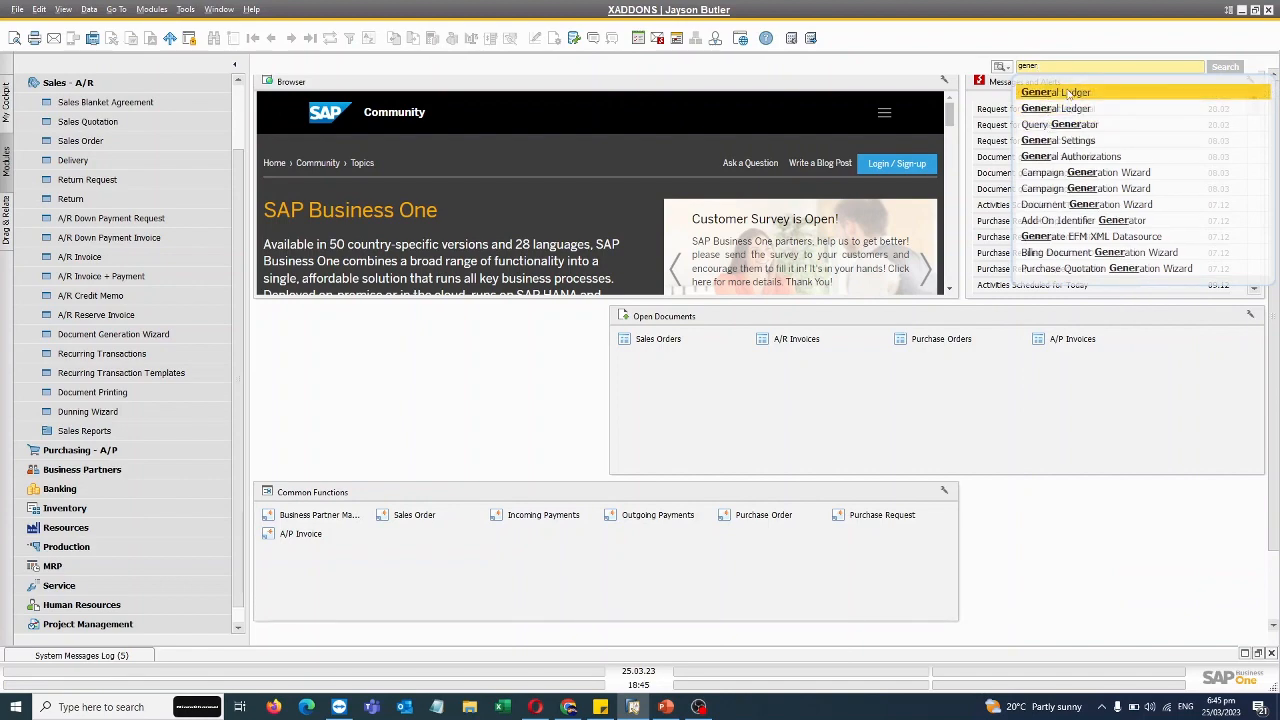
left_click(1060, 140)
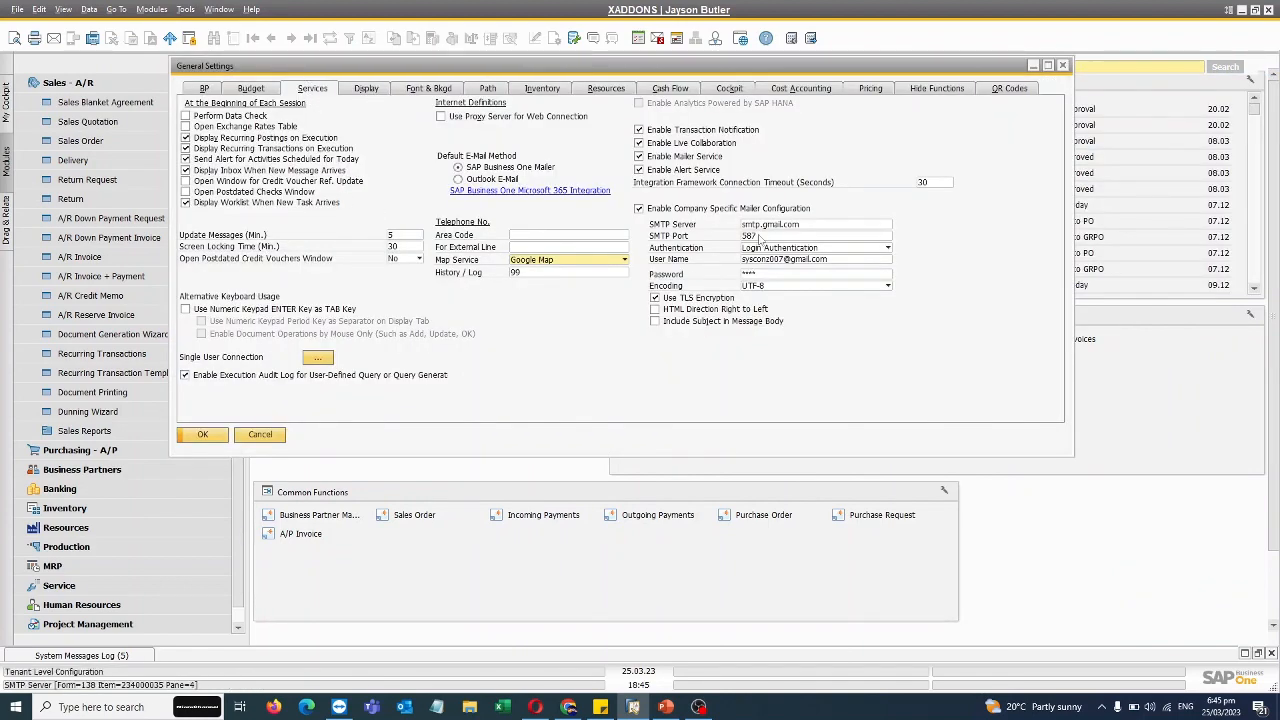
Review the company-specific mailer configuration, including SMTP server, port, Login Authentication and user name, and close General Settings without saving
left_click(709, 212)
left_click(706, 218)
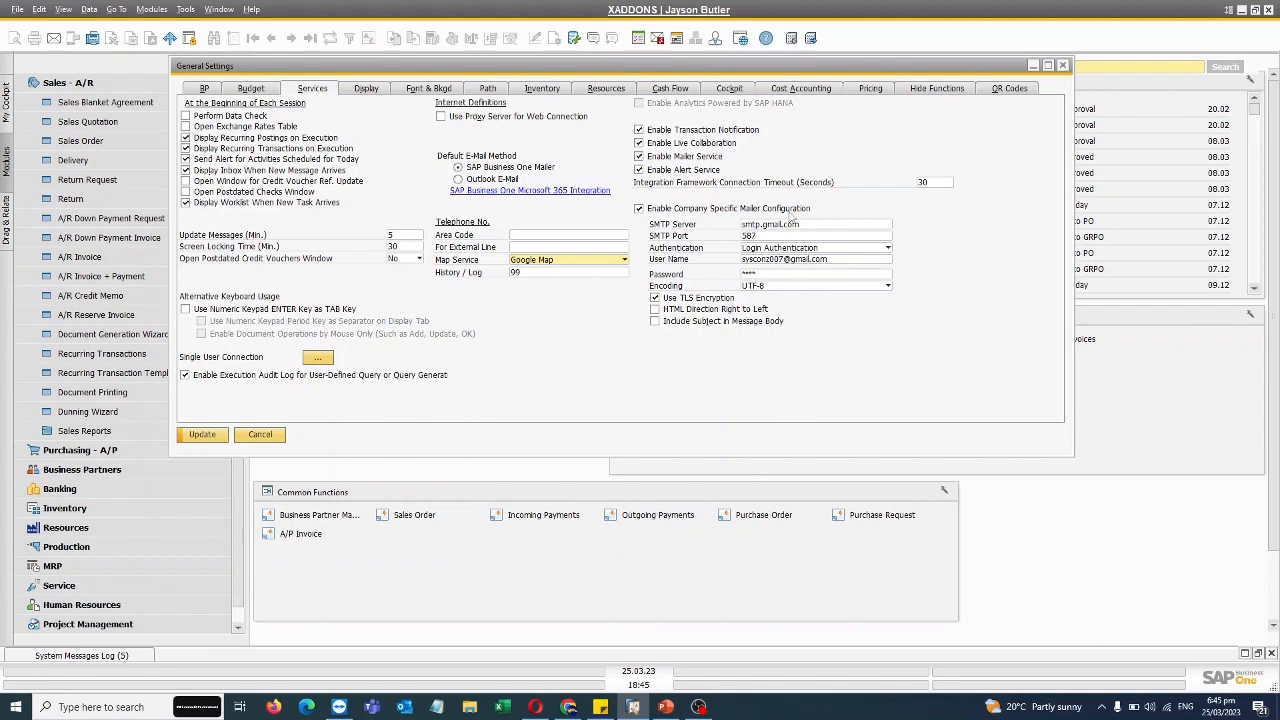
left_click(770, 238)
left_click(782, 226)
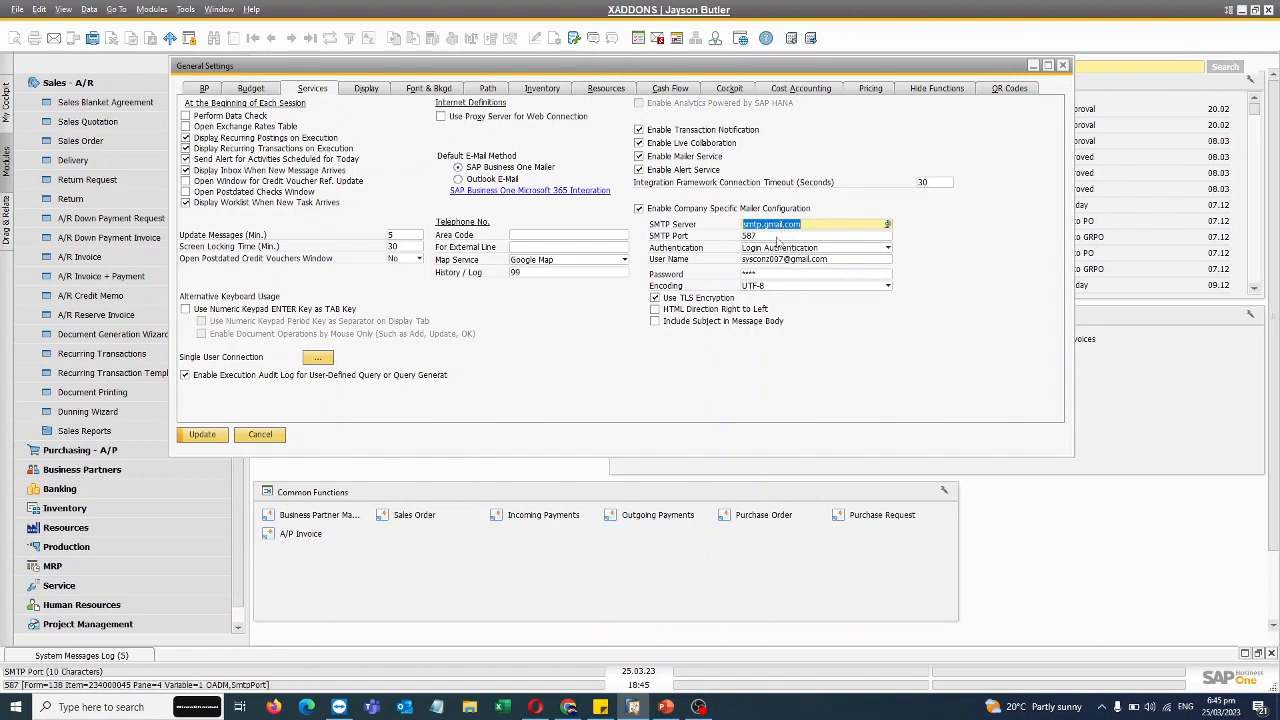
left_click(773, 237)
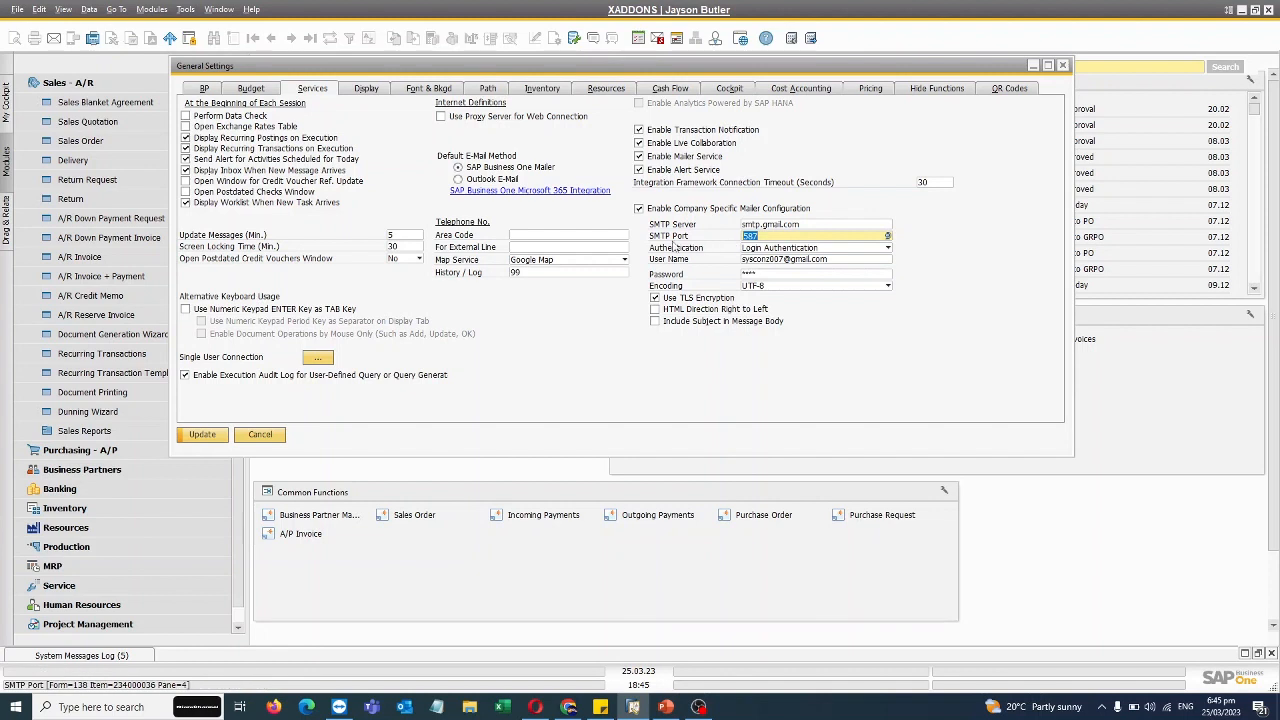
left_click(795, 248)
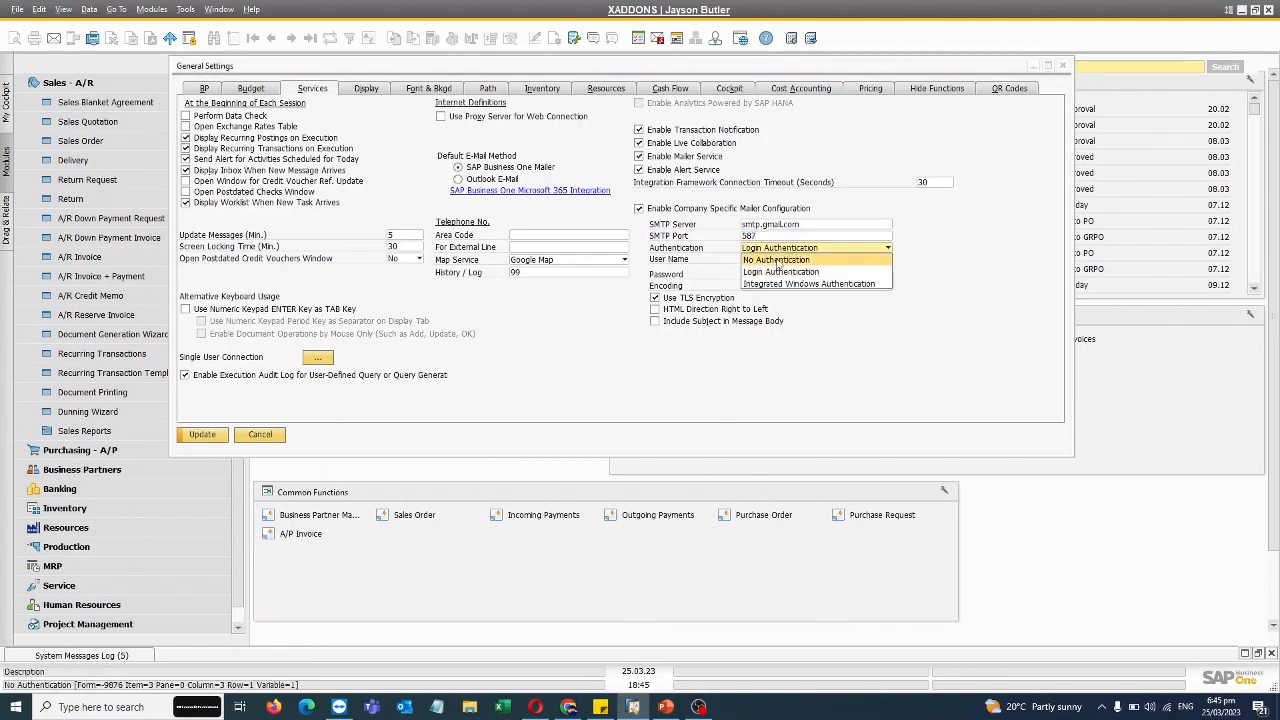
left_click(781, 271)
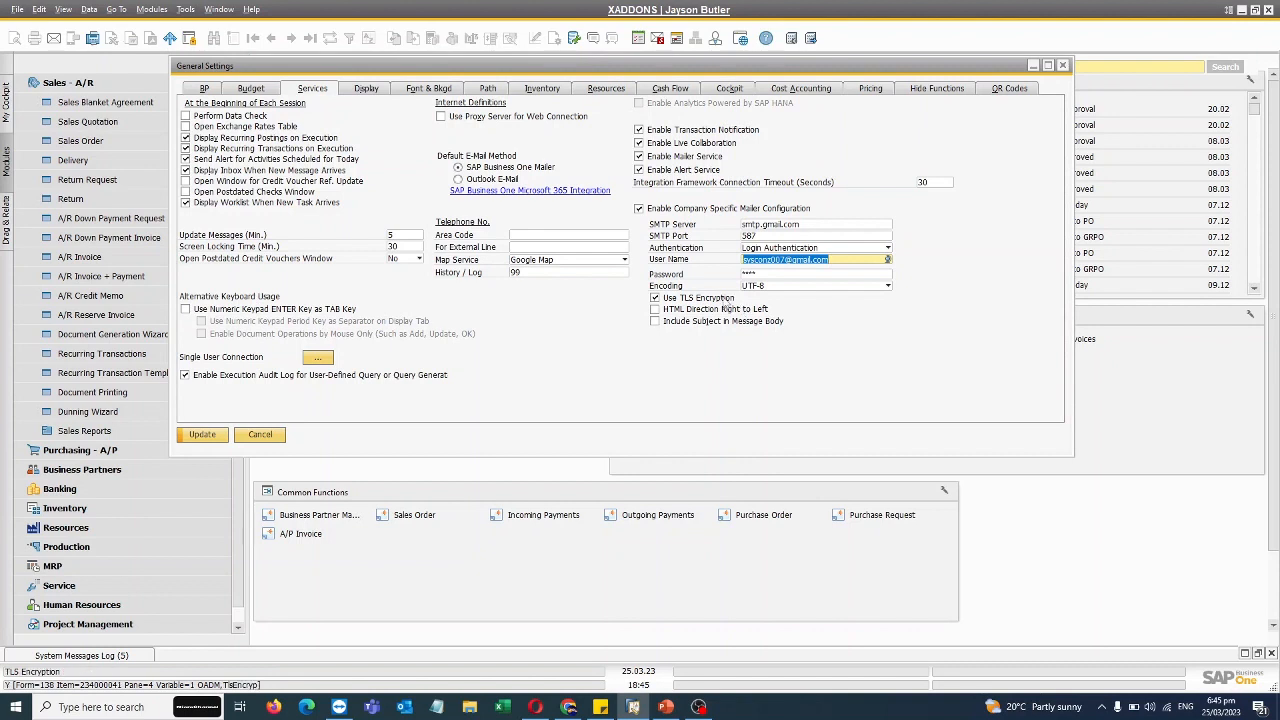
left_click(262, 434)
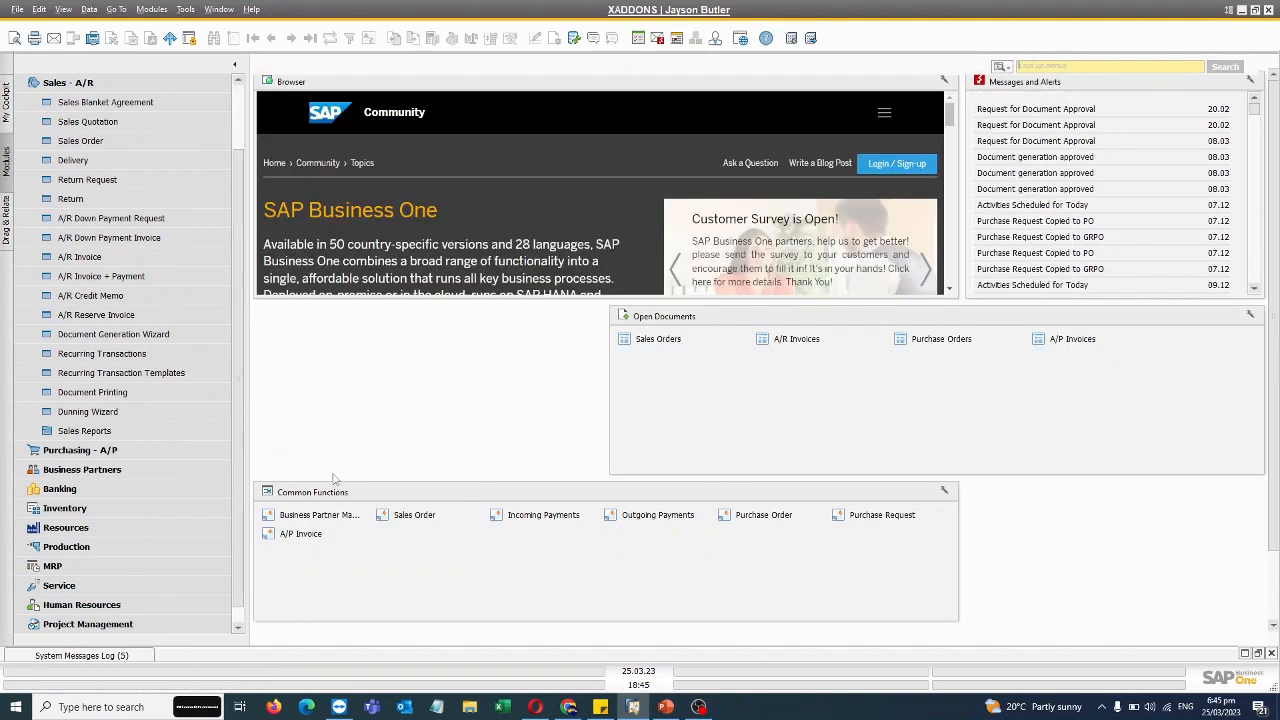
Look up "print" among the menus and open the per-document settings of Print Preferences
left_click(1055, 67)
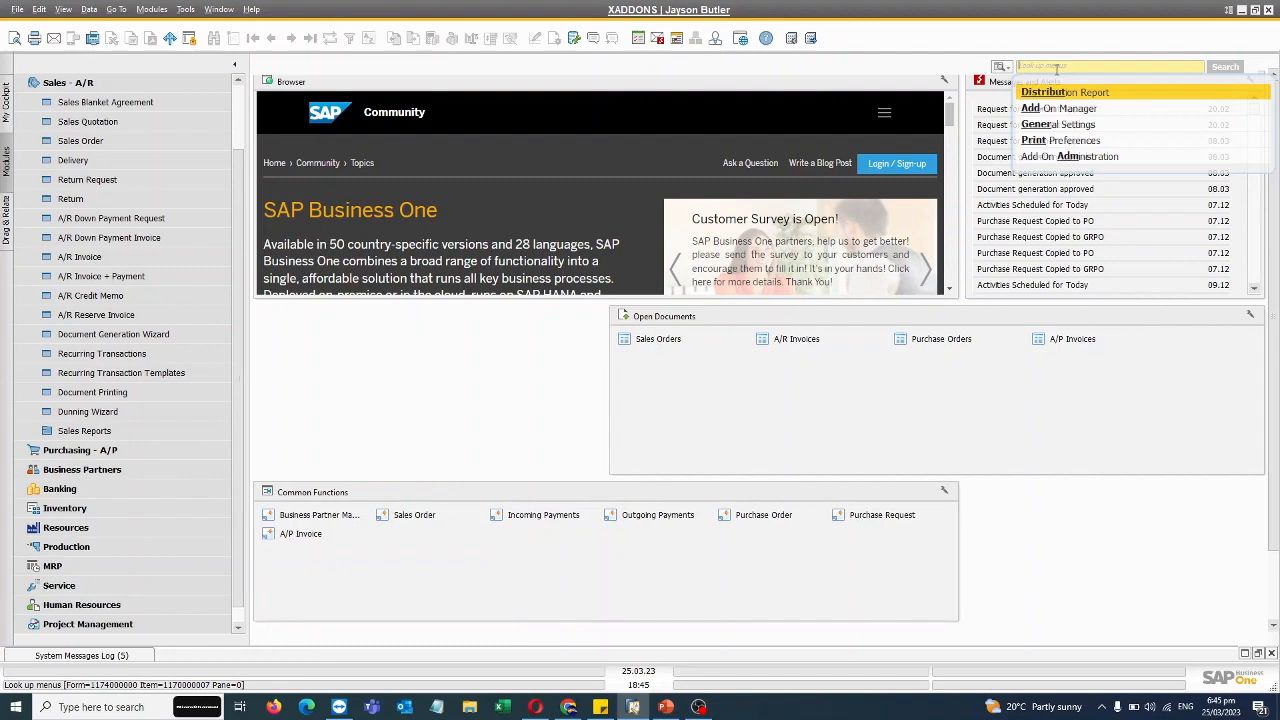
type("print")
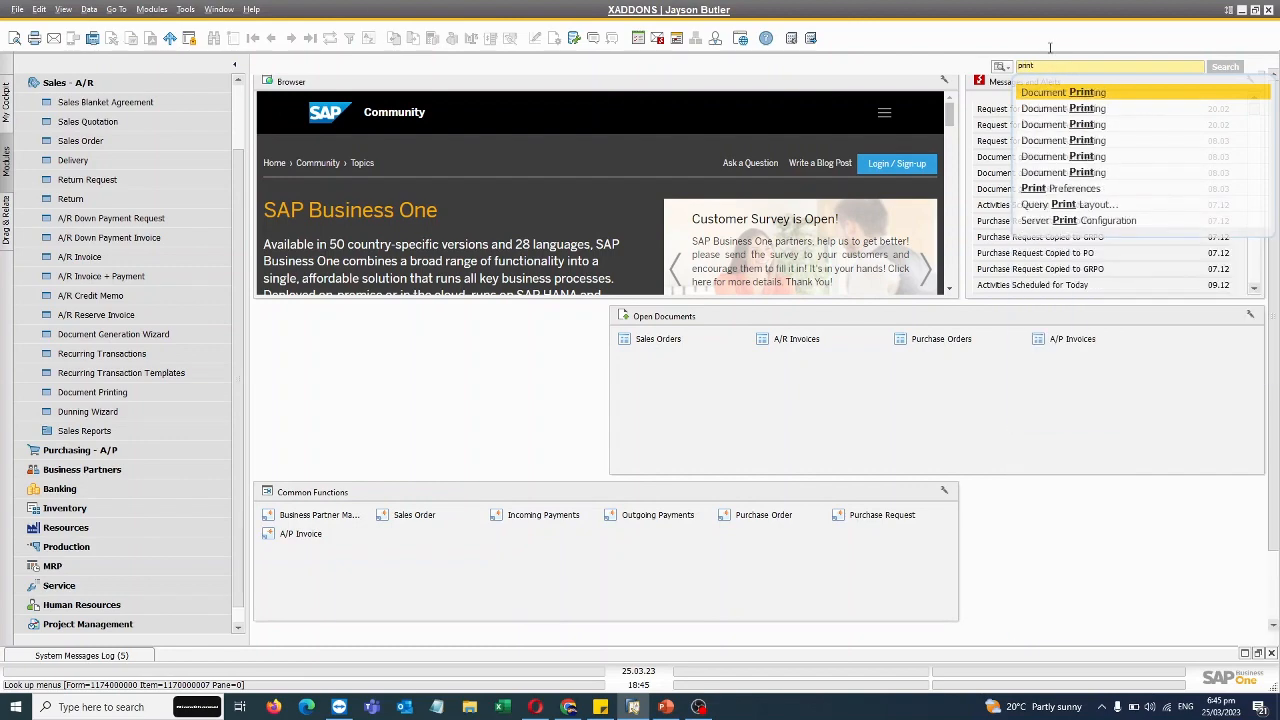
left_click(1060, 188)
left_click(206, 86)
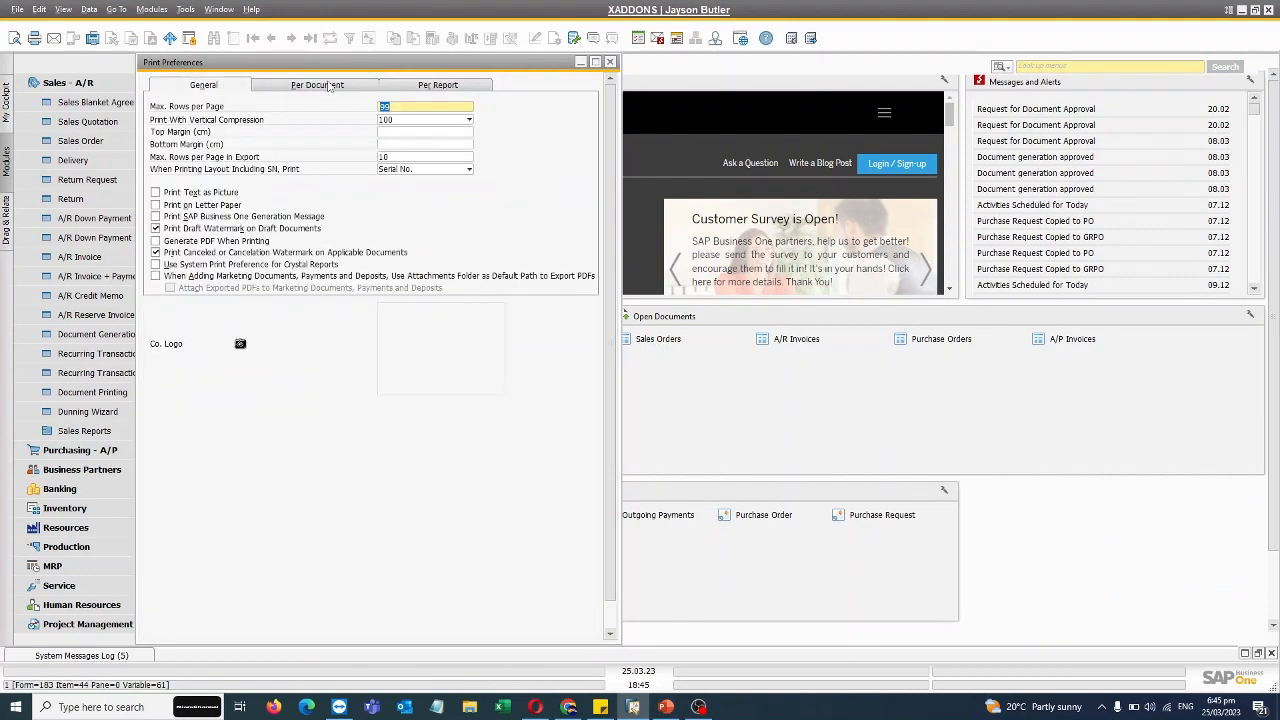
left_click(320, 85)
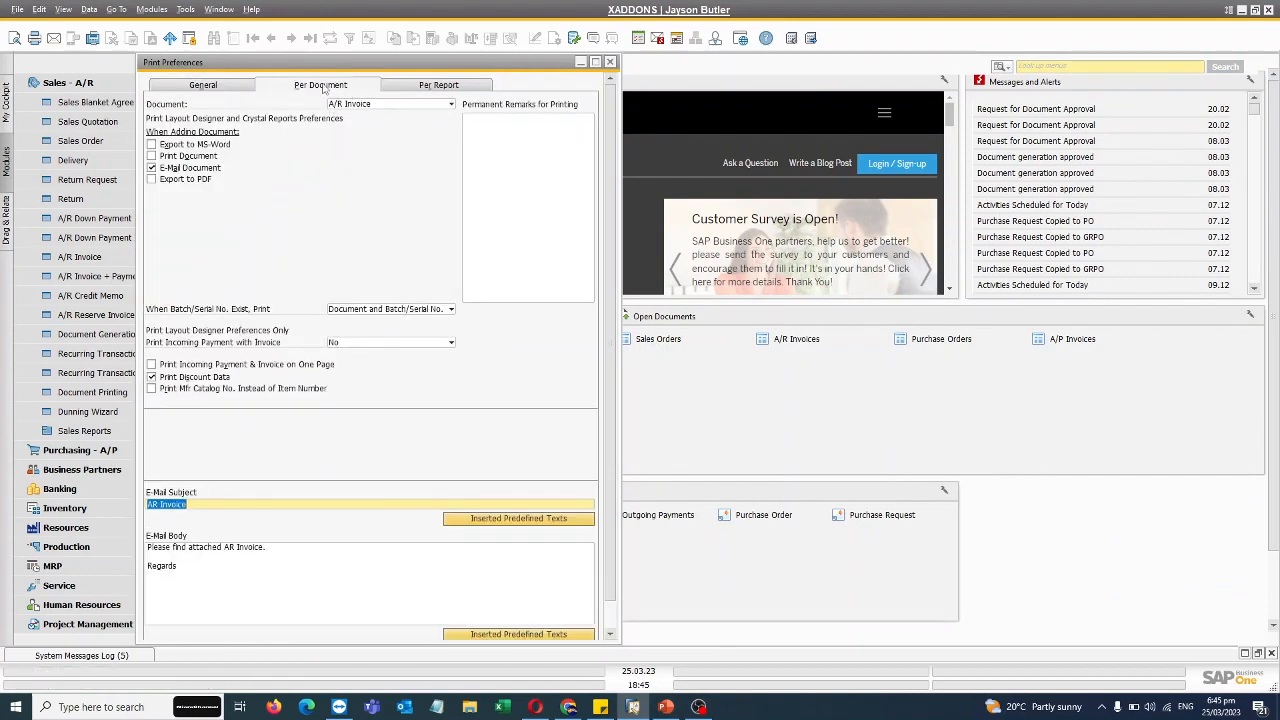
Review the A/R Invoice e-mail option, e-mail subject and e-mail body, and close Print Preferences without saving
left_click(371, 103)
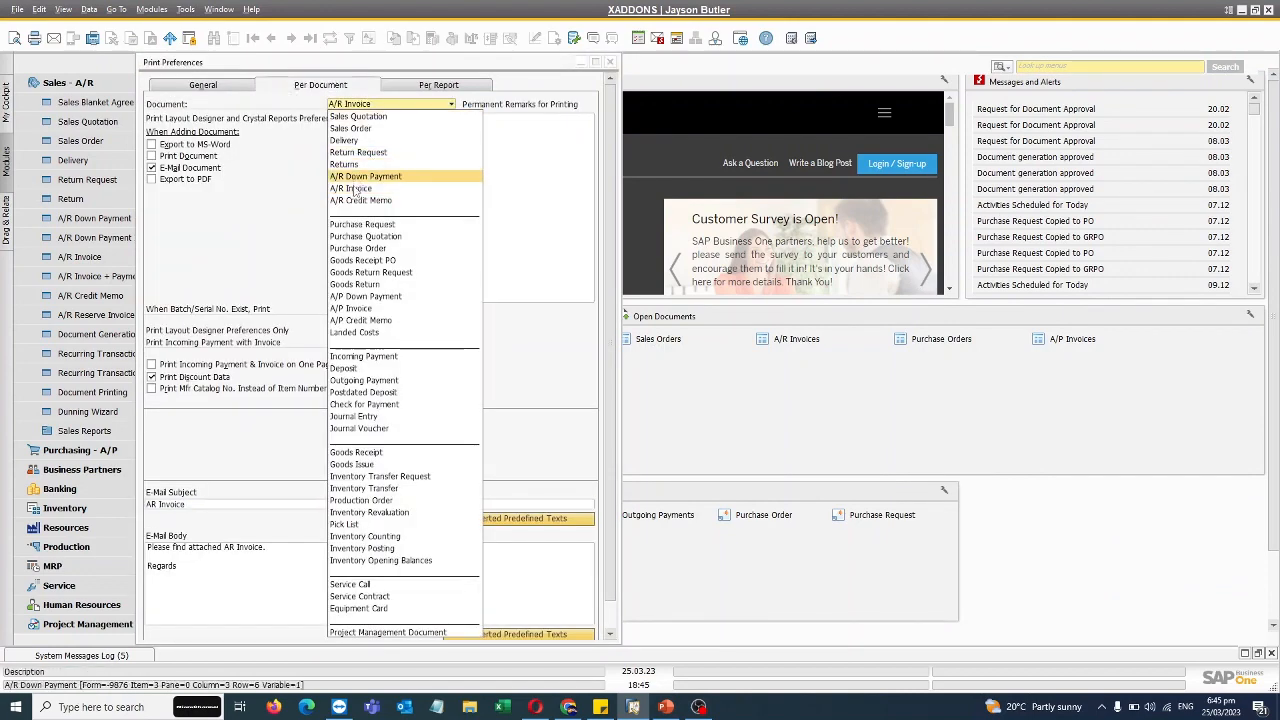
left_click(309, 184)
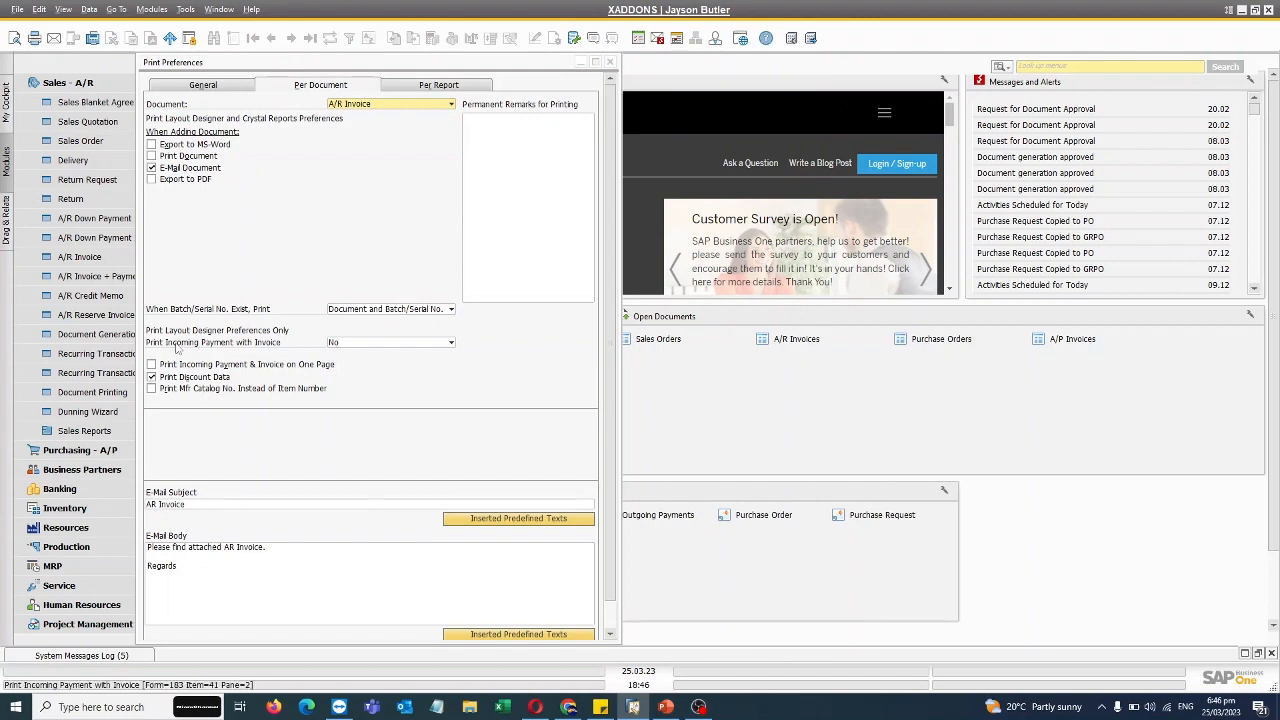
left_click(200, 512)
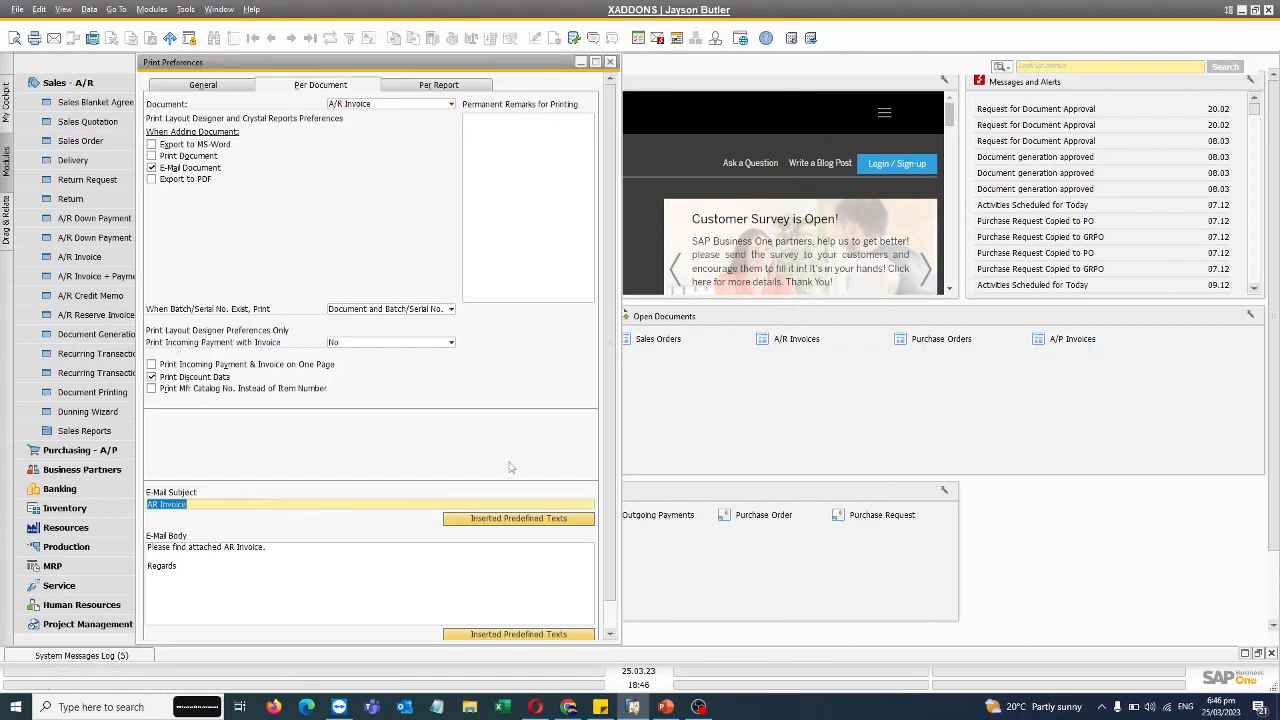
scroll(431, 413, "down", 1)
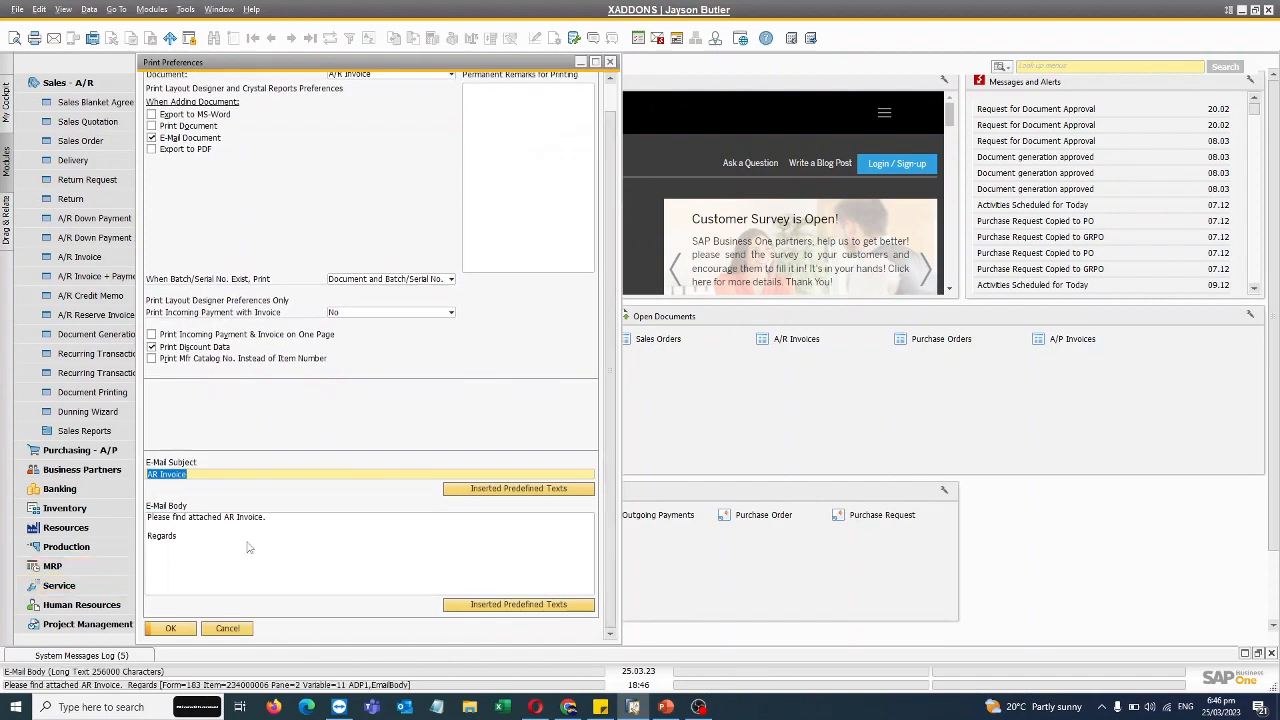
left_click(218, 554)
key("ctrl+a")
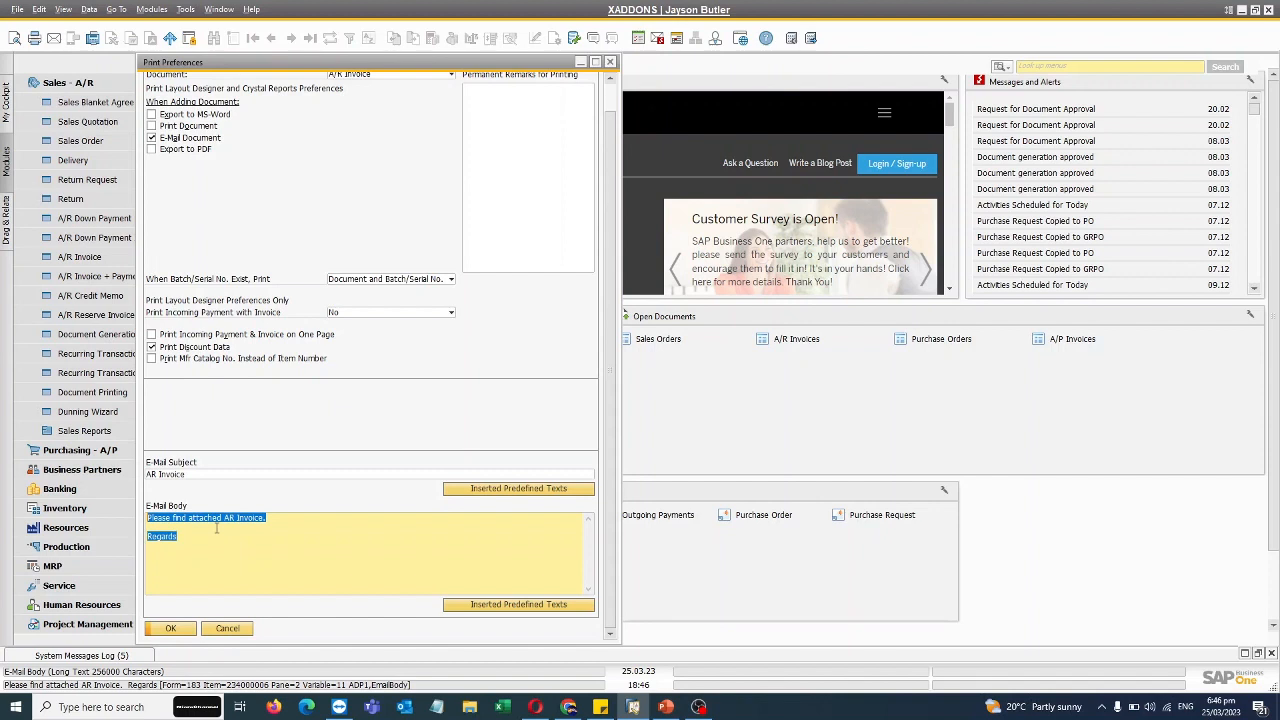
left_click(240, 629)
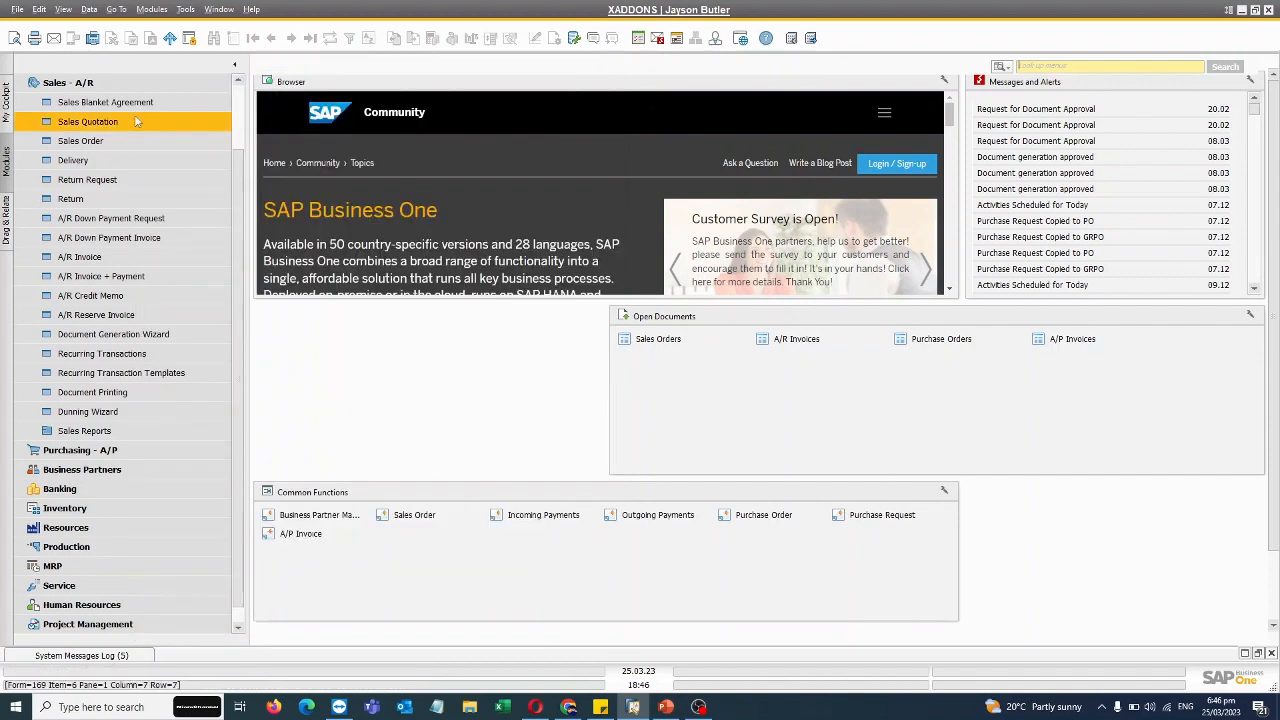
Start a new A/R Invoice for the customer Maxi Teq
left_click(80, 256)
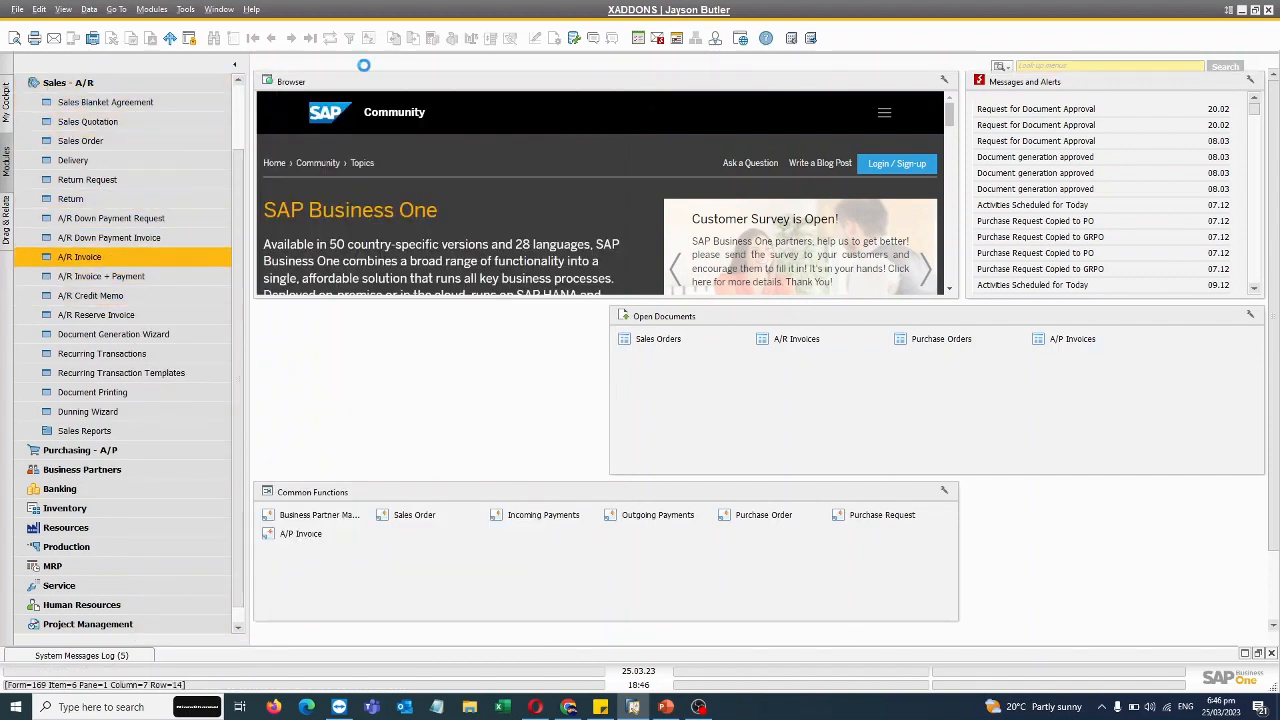
left_click(432, 104)
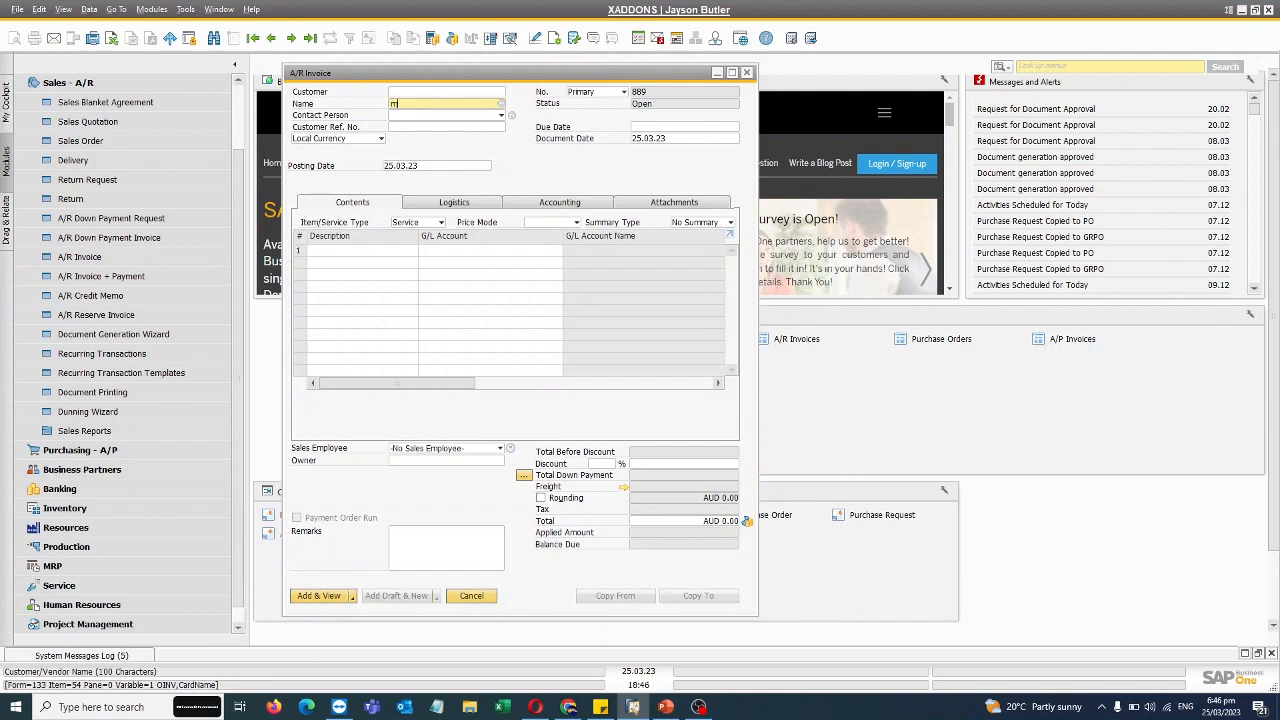
key("Tab")
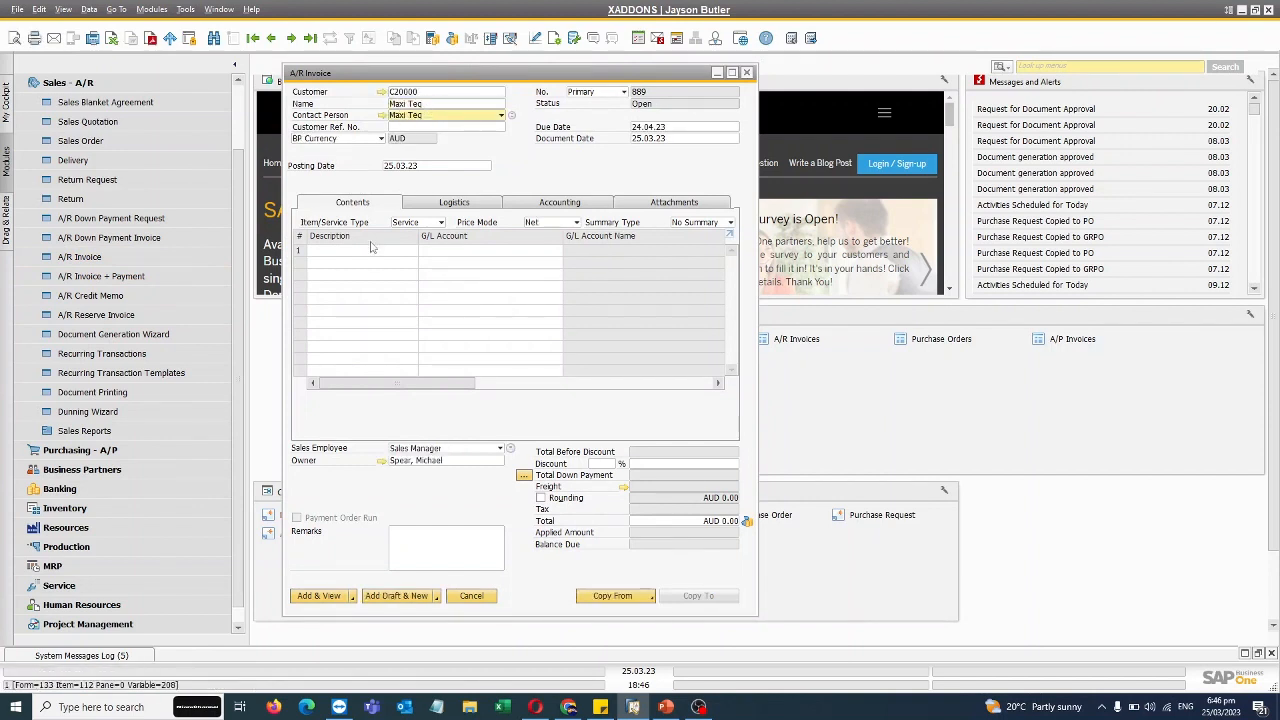
Assign G/L account 102010, Patents and Royalties, to the first line of the service invoice
left_click(500, 251)
key("Tab")
double_click(370, 174)
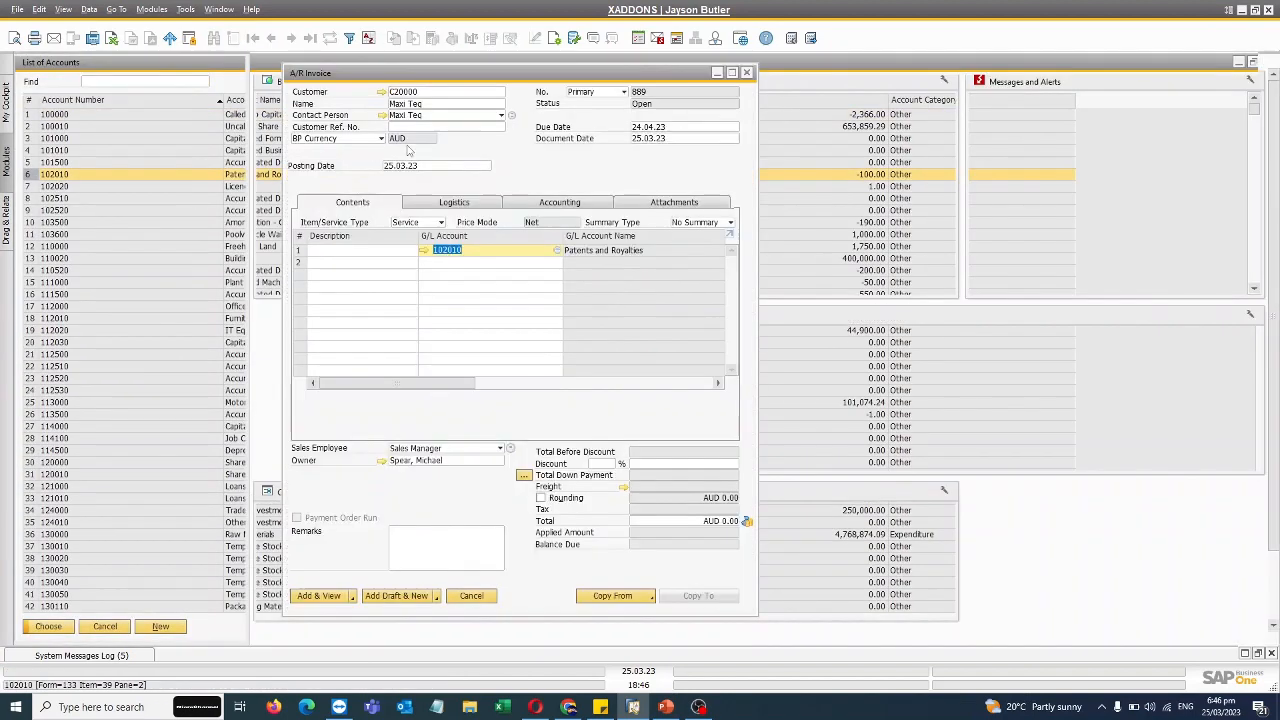
Add the A/R Invoice despite its zero total, and agree to attach an edited report to the e-mail
left_click(302, 597)
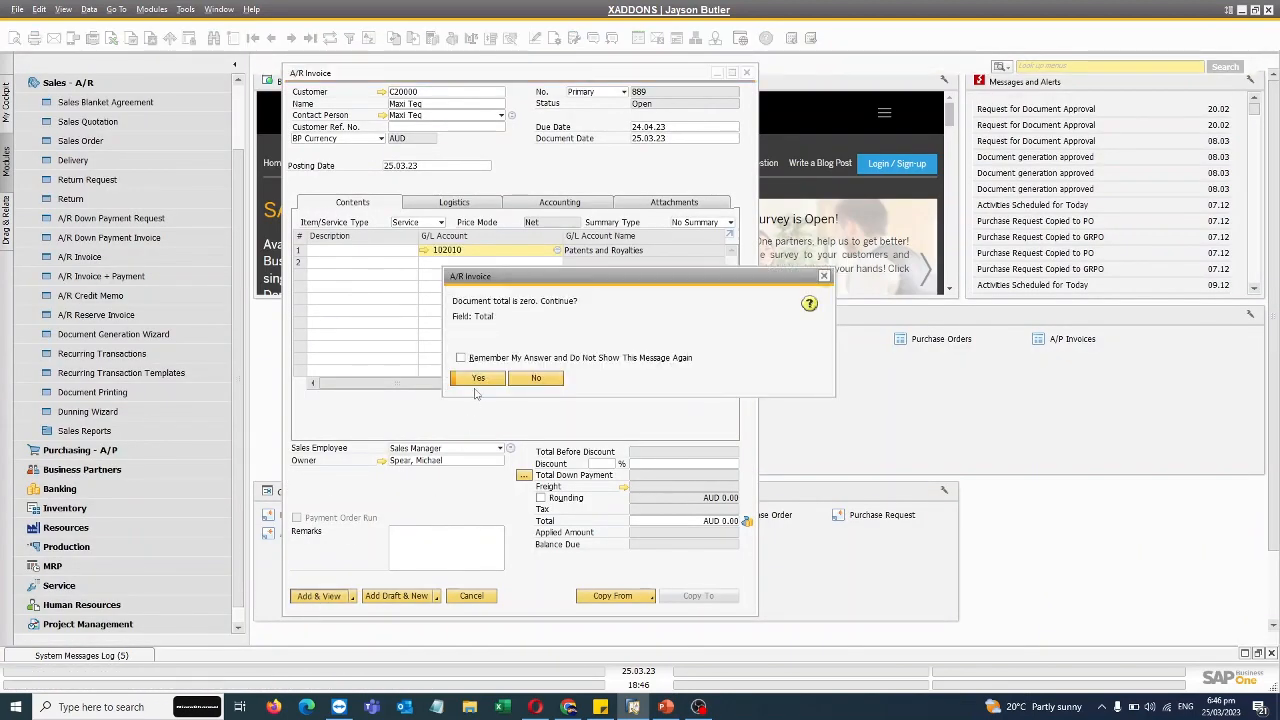
left_click(477, 422)
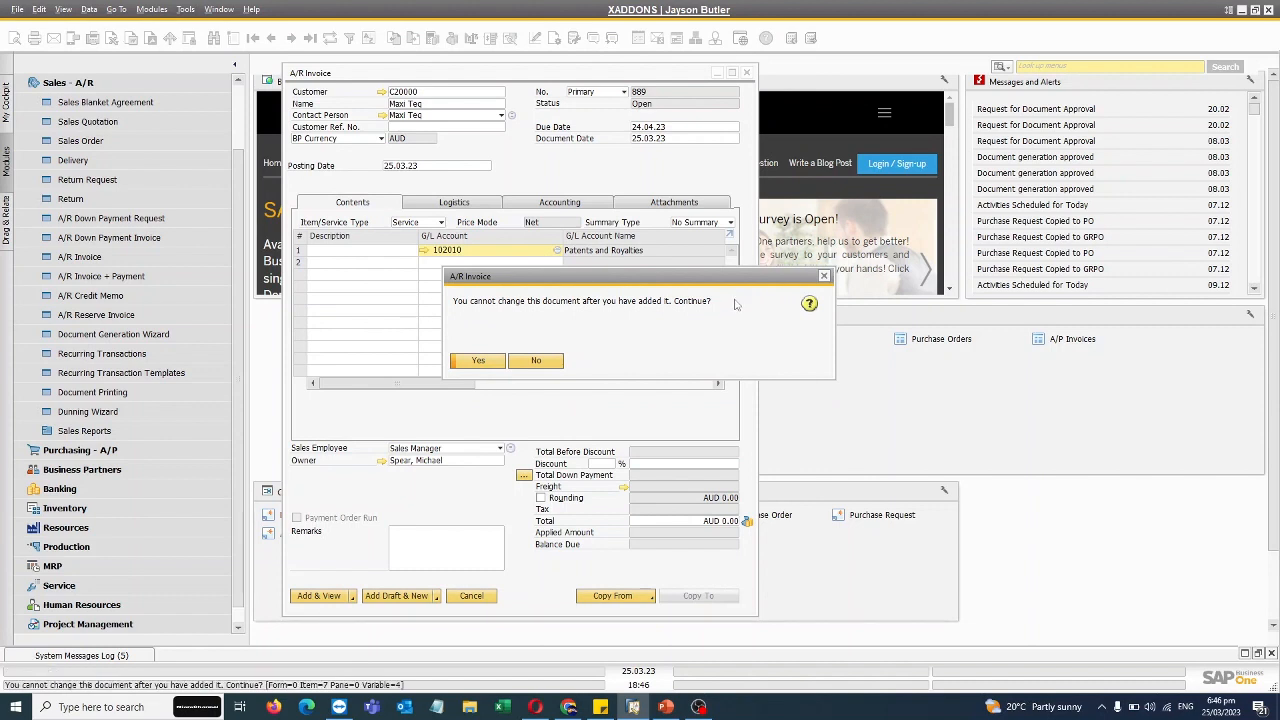
left_click(480, 362)
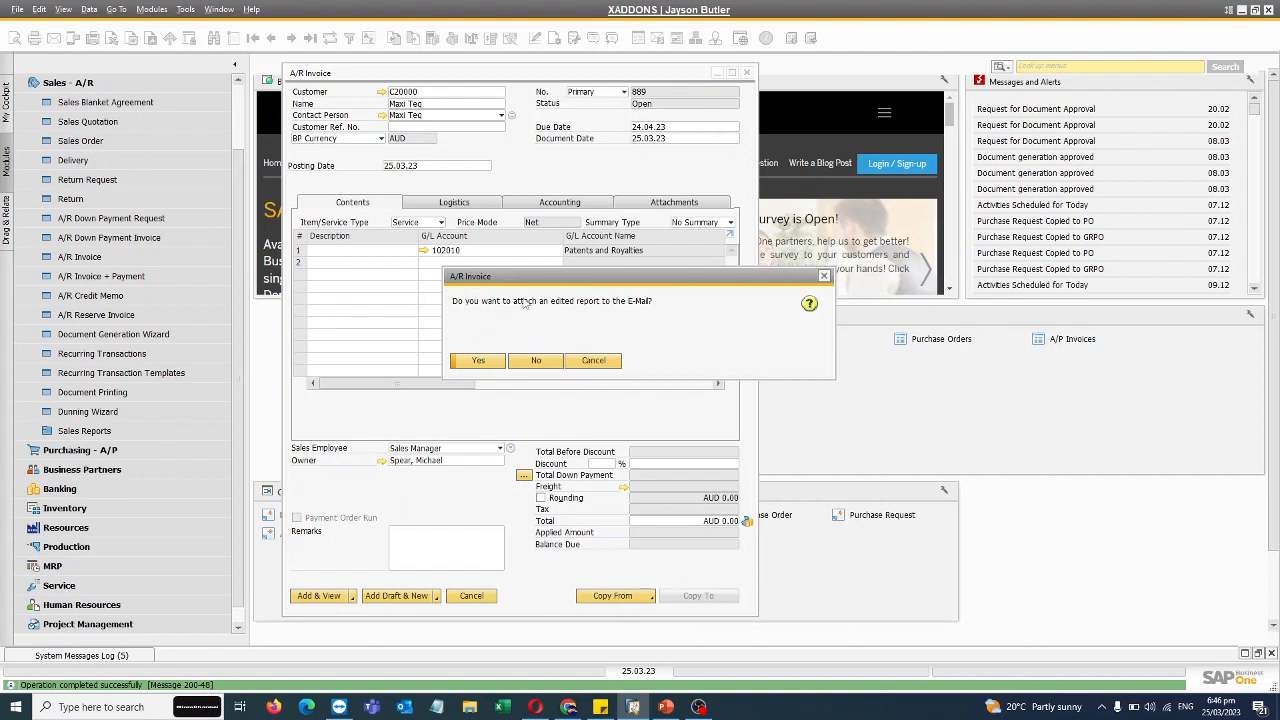
left_click(479, 363)
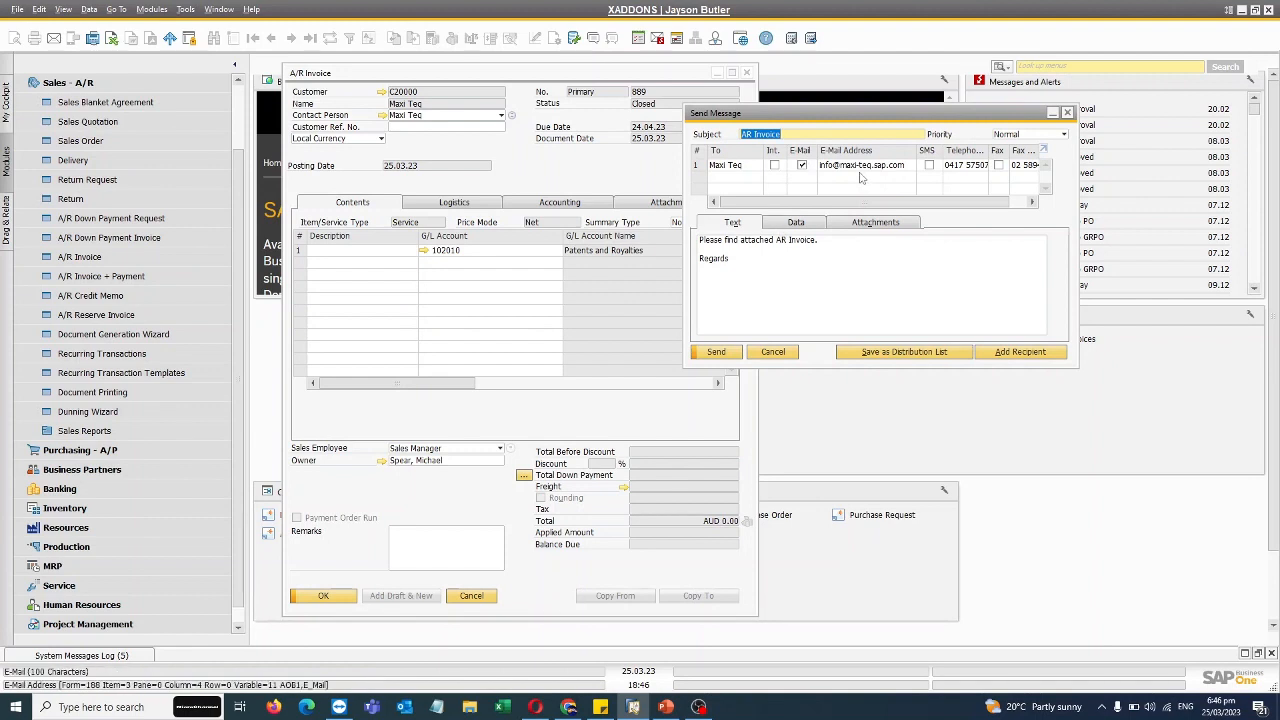
Review the body text and the Maxi Teq recipient's e-mail address in the outgoing message
left_click(761, 290)
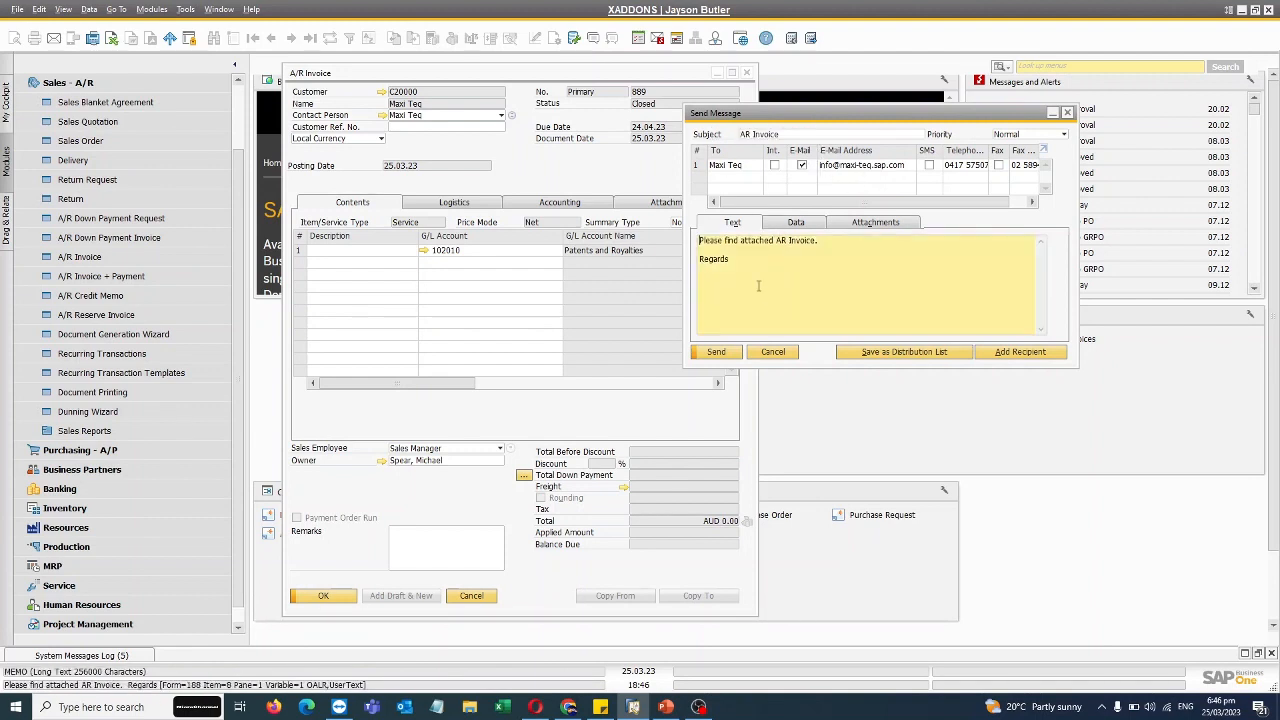
left_click_drag(752, 268, 692, 238)
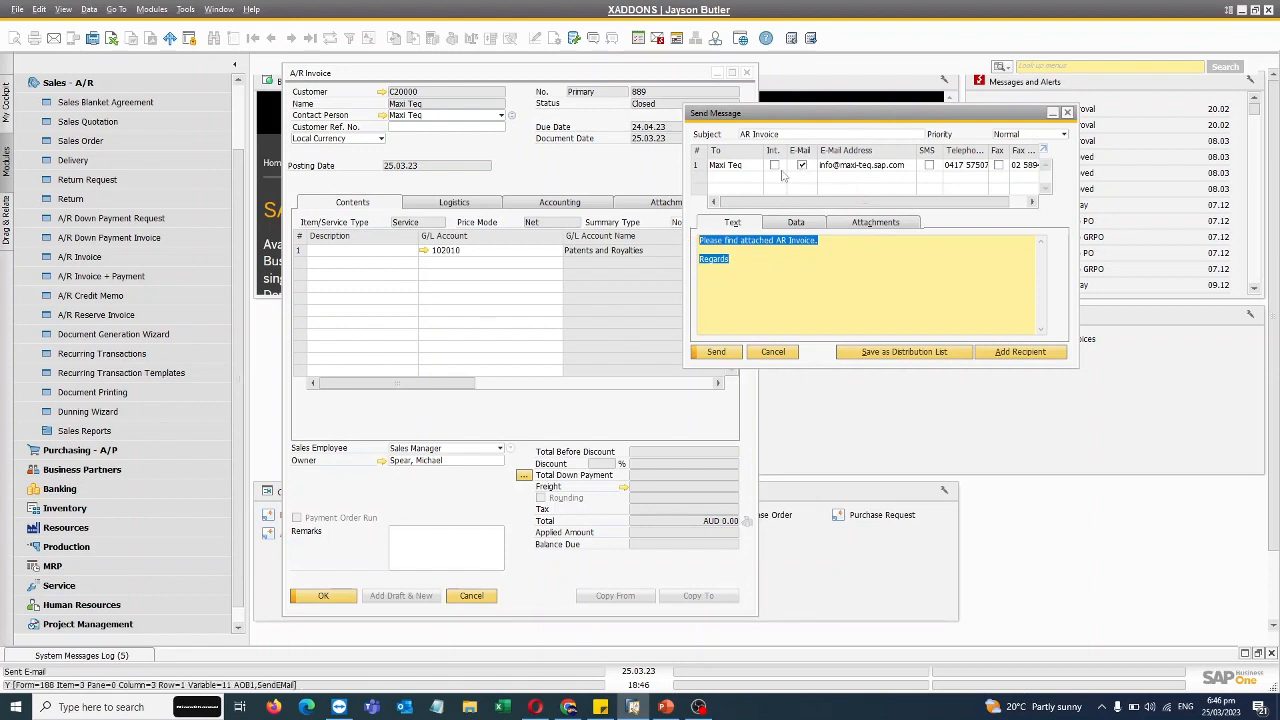
left_click(856, 166)
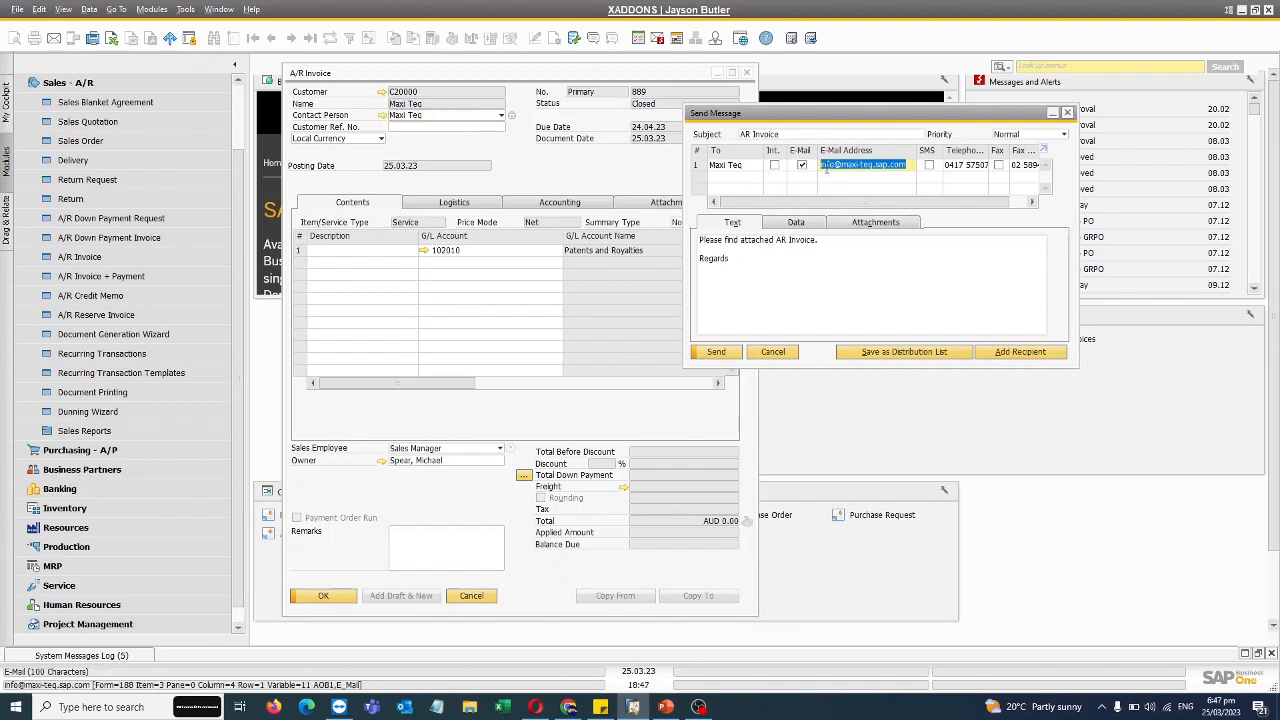
left_click(836, 166)
left_click_drag(908, 165, 822, 165)
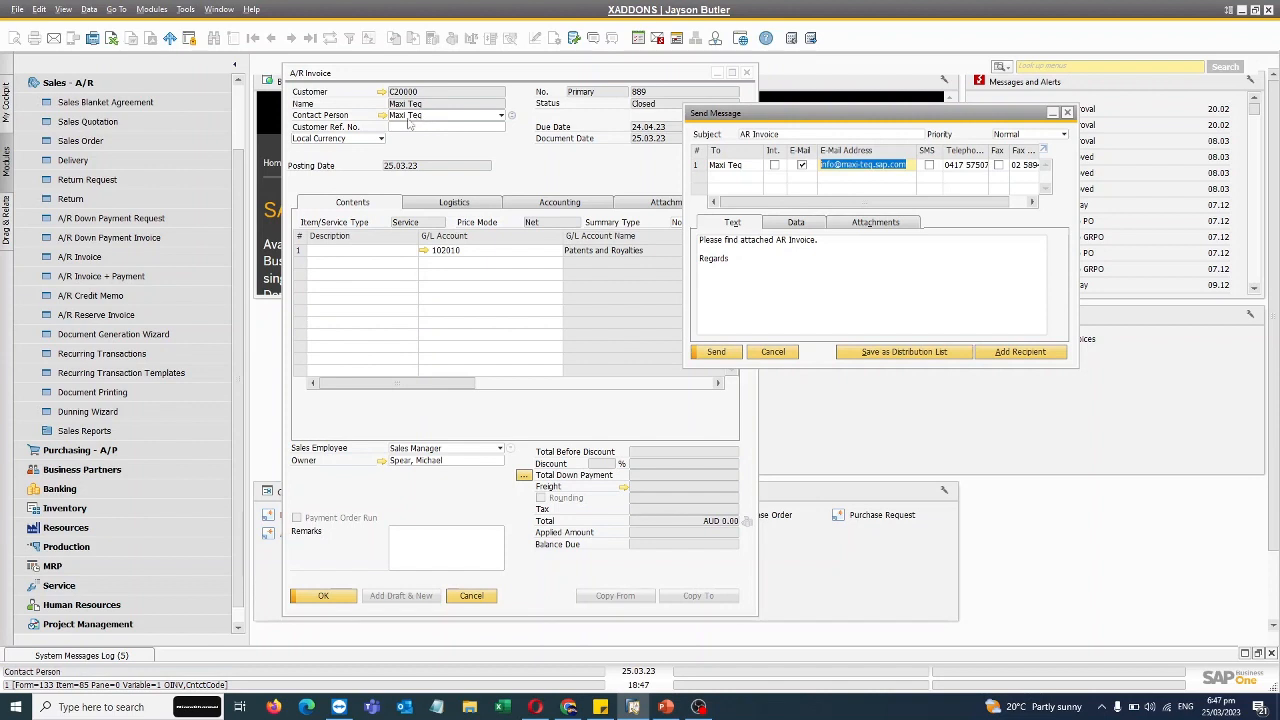
Check the customer's e-mail in the Maxi Teq business partner master data and close the record
left_click(383, 92)
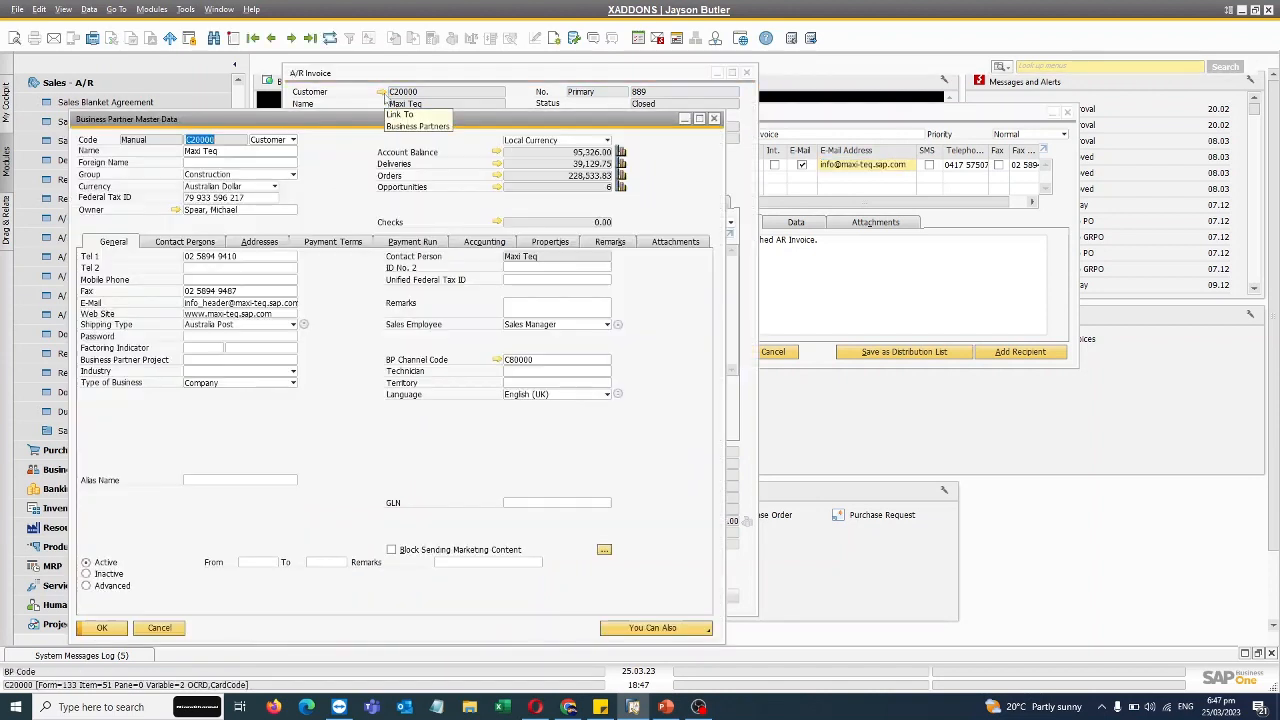
left_click(181, 307)
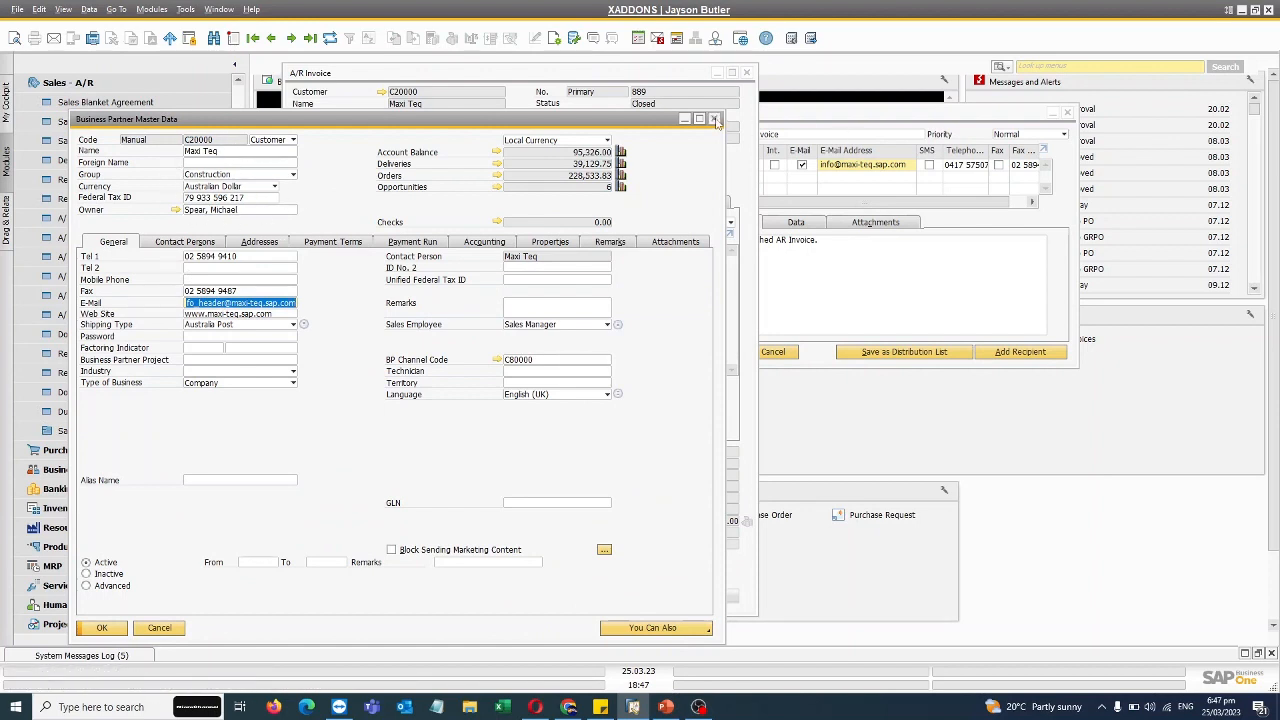
left_click(713, 119)
Review the customer's contact persons offered as additional message recipients, and leave without choosing any
left_click(850, 116)
left_click_drag(850, 122, 769, 111)
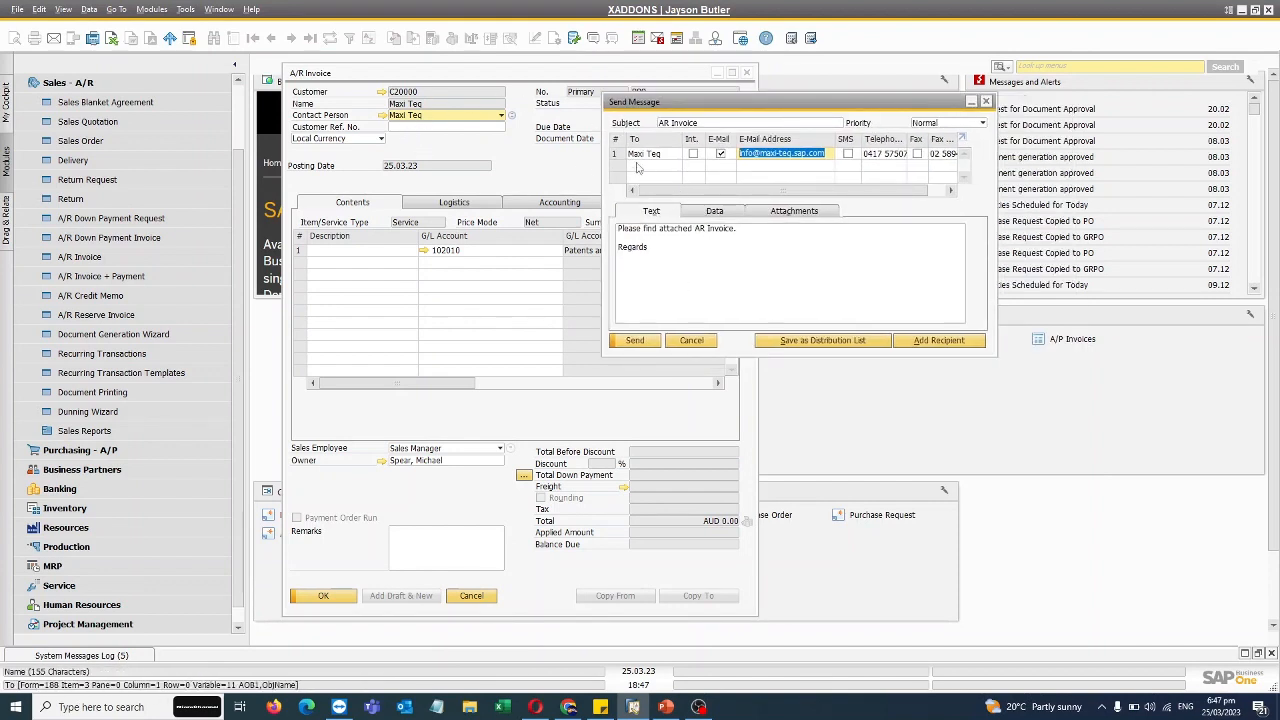
left_click(939, 340)
left_click(1066, 411)
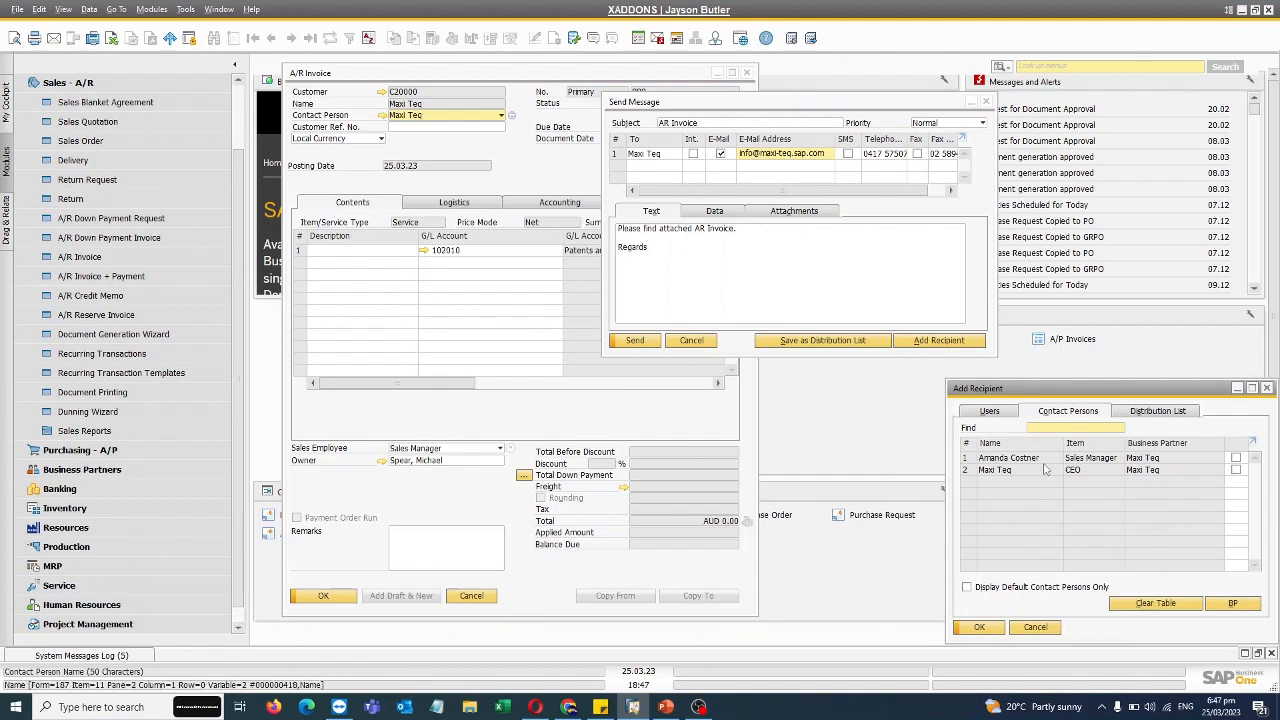
left_click(1040, 630)
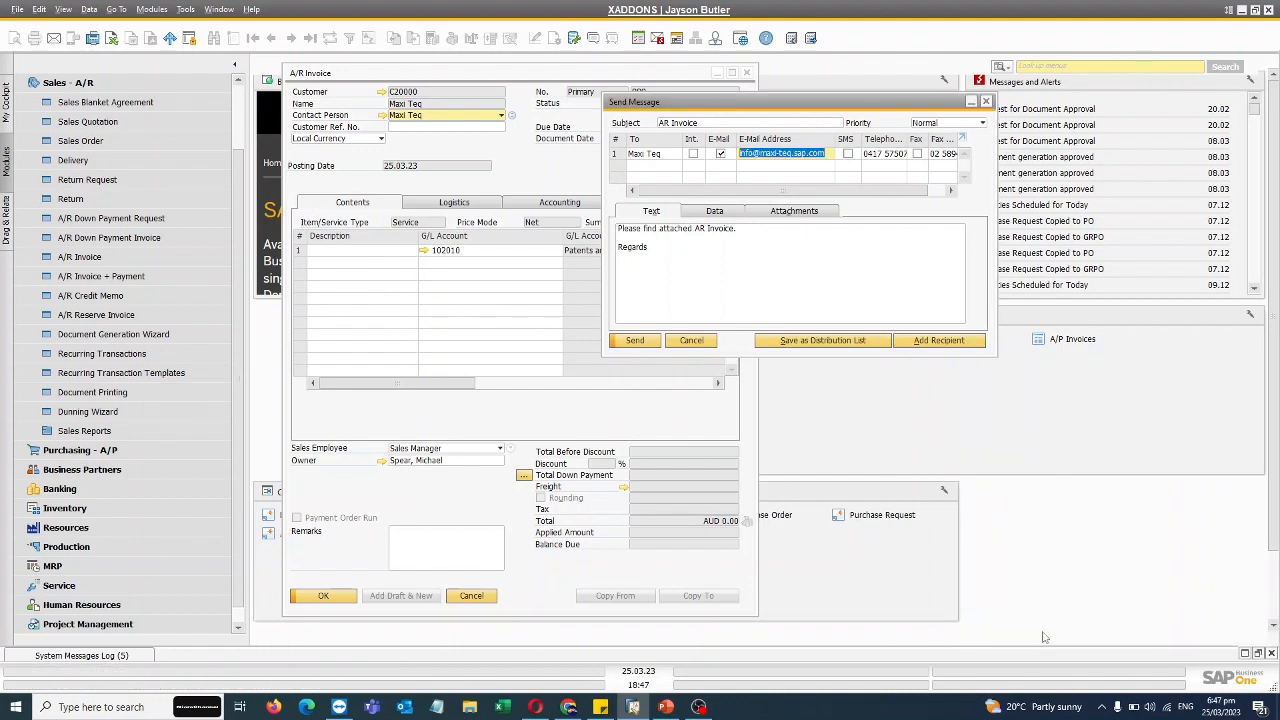
Add an internal user as a second recipient of the message and delete that recipient's row
left_click(932, 341)
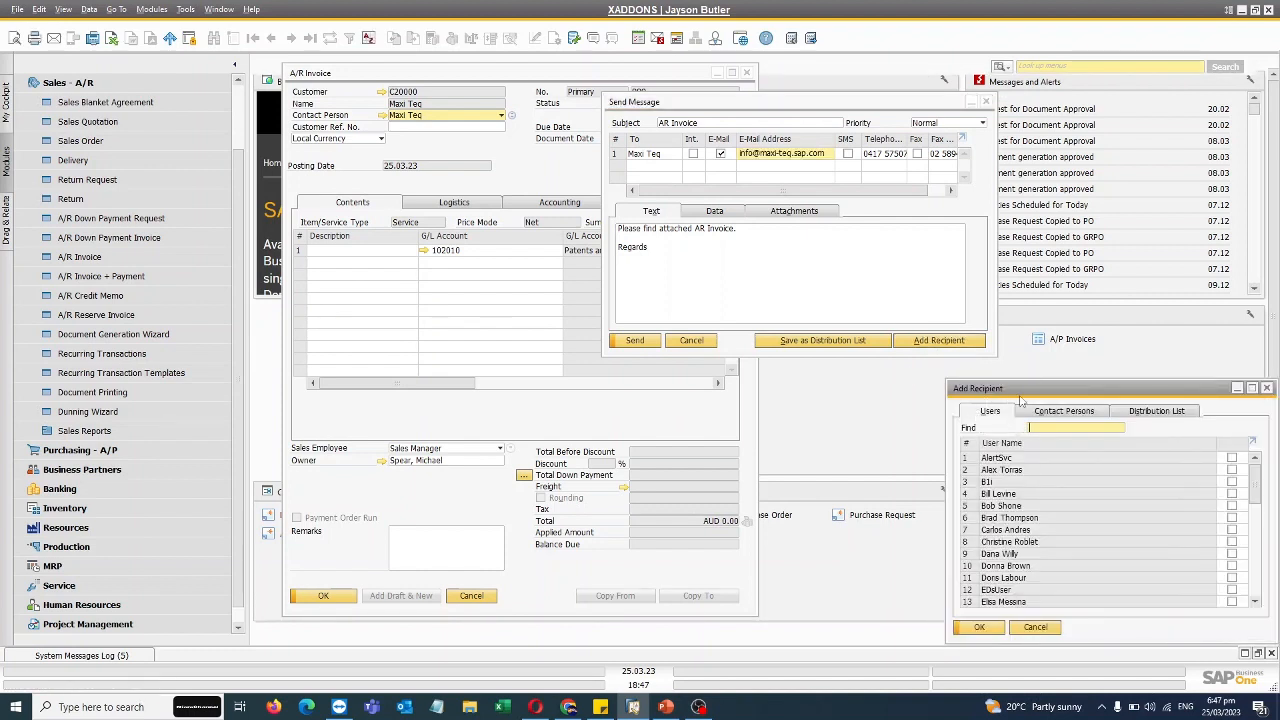
scroll(1254, 487, "down", 6)
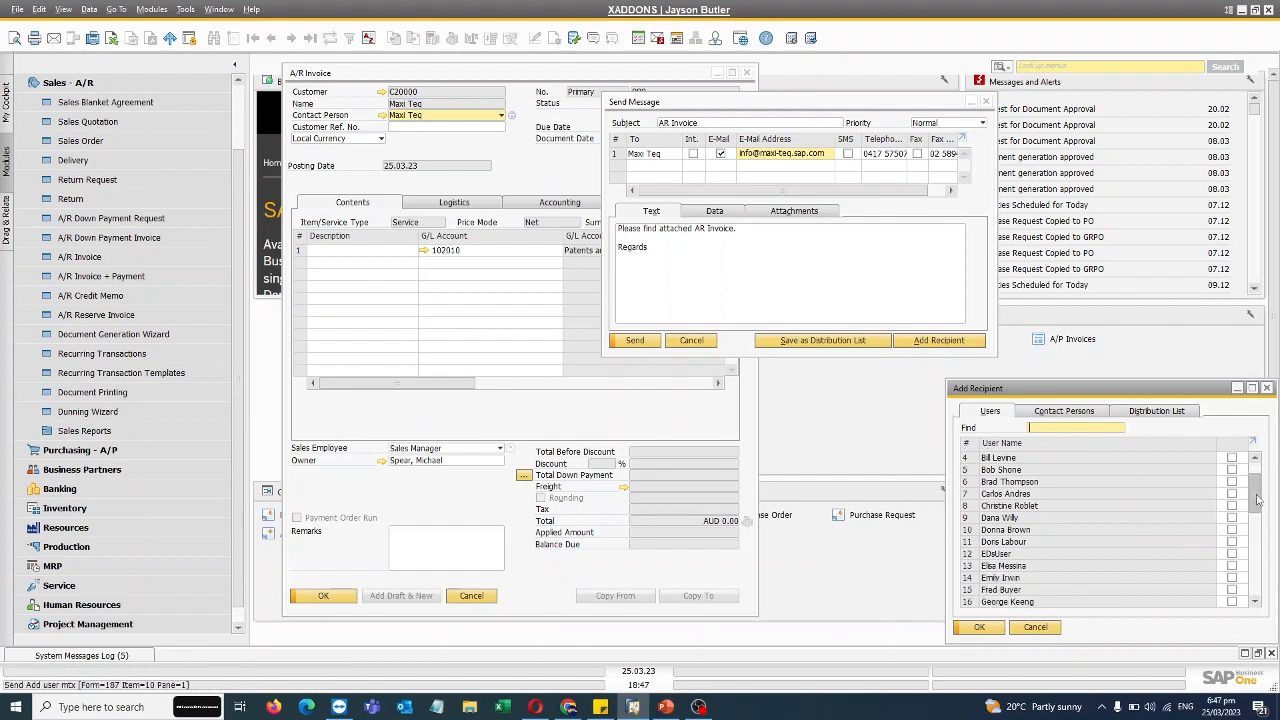
left_click(1231, 506)
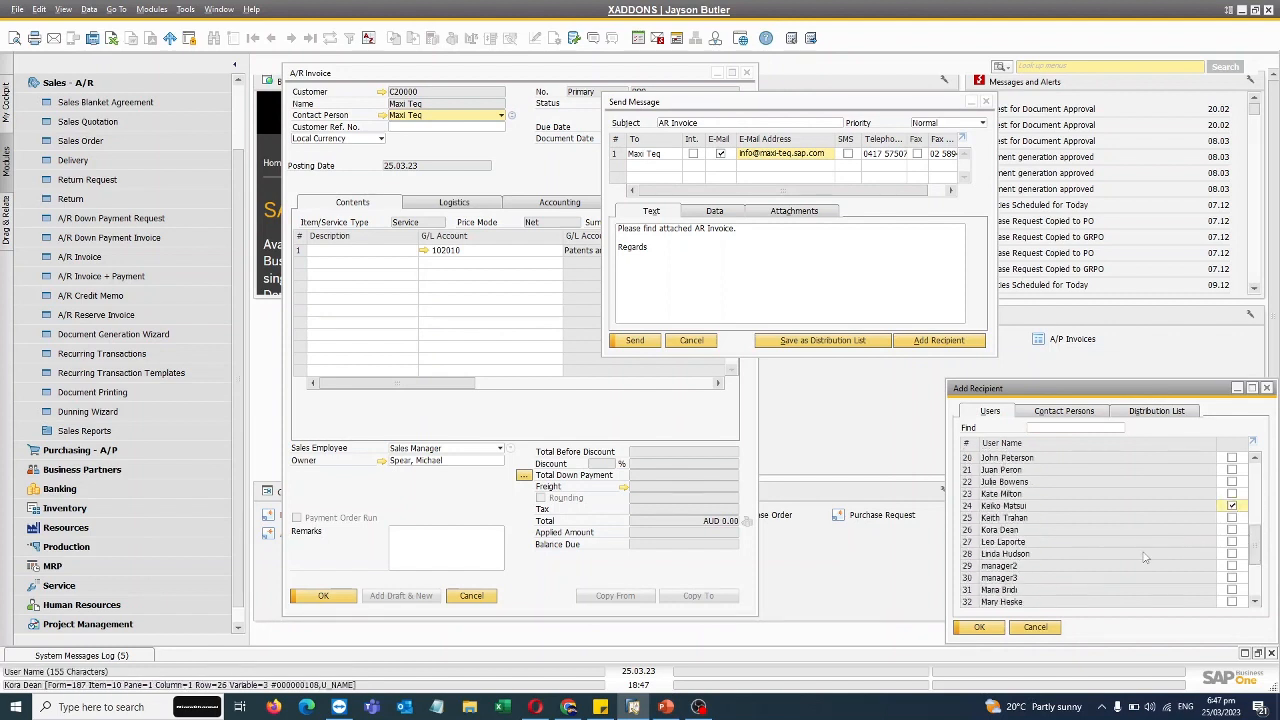
left_click(979, 627)
right_click(624, 168)
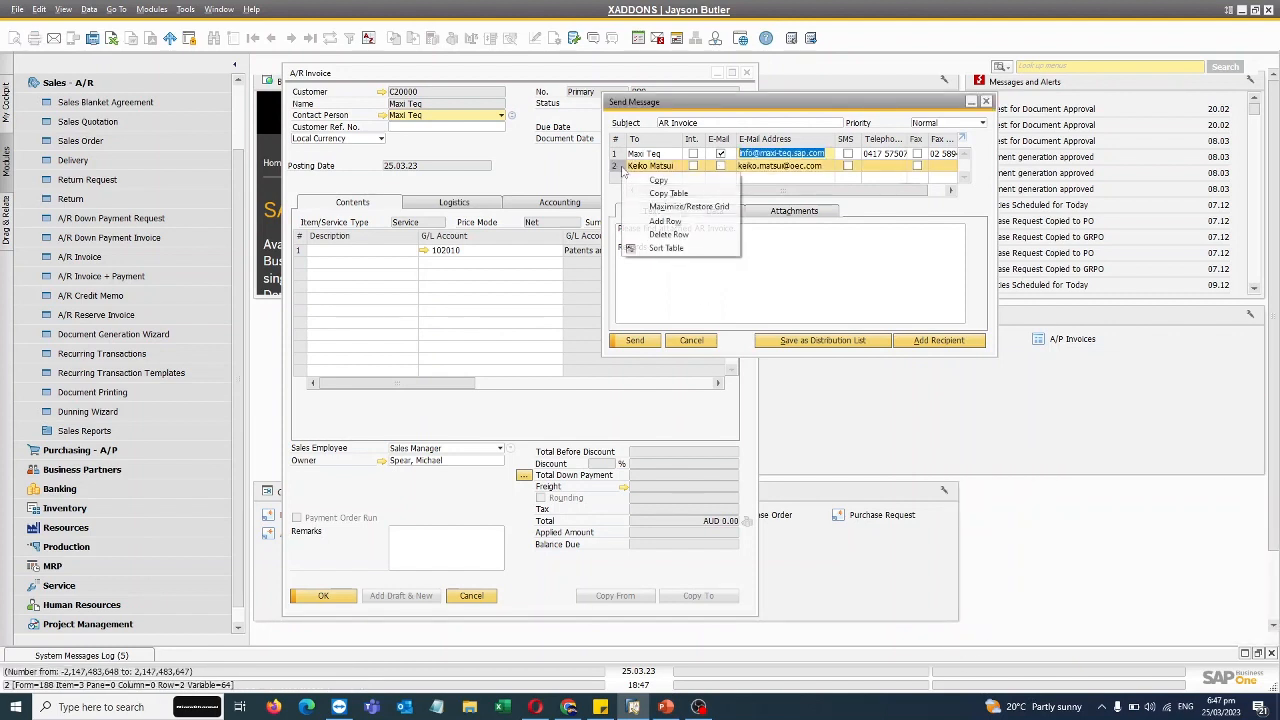
left_click(668, 237)
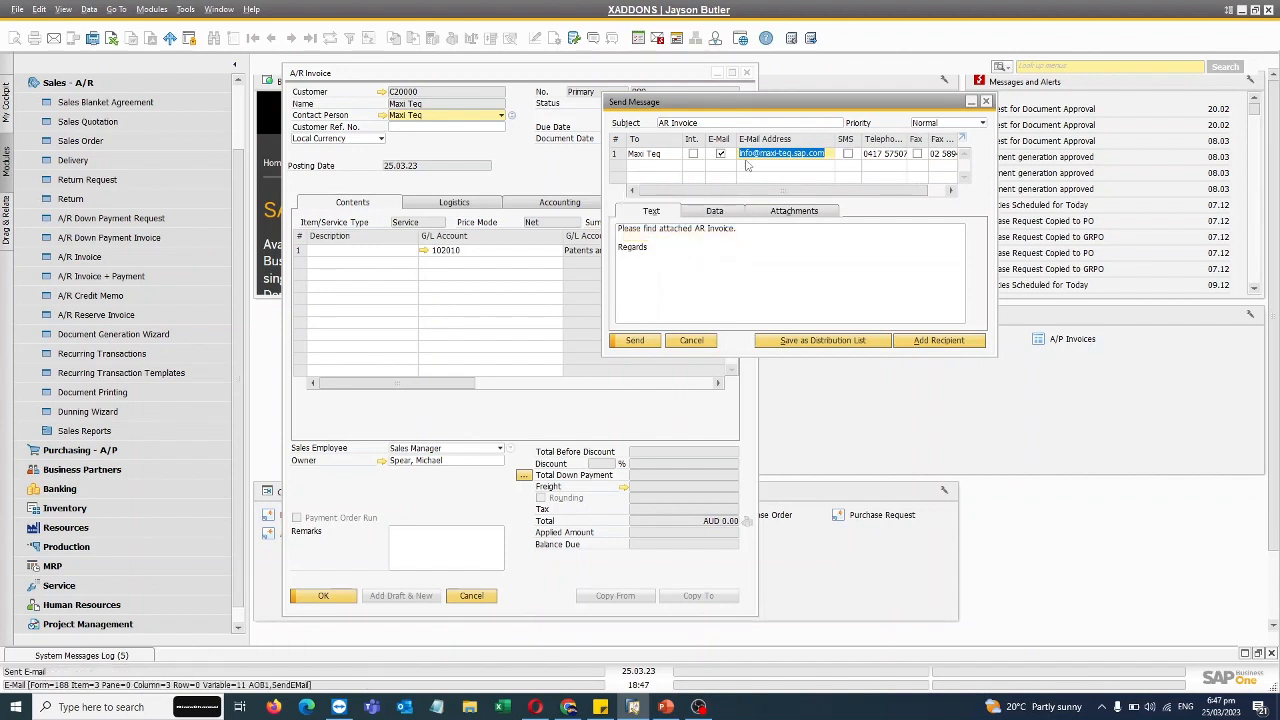
Review the message text and the attached AR Invoice PDF from beginning to end, and close the PDF
left_click(676, 255)
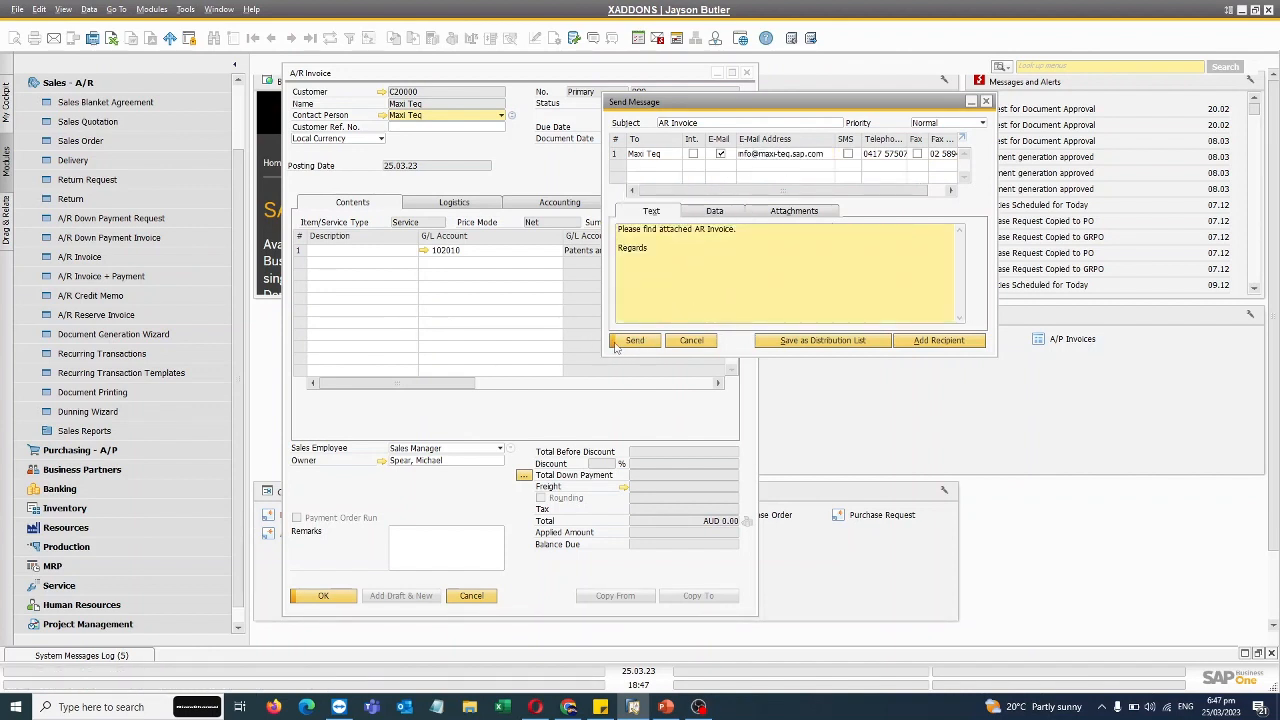
left_click_drag(650, 257, 617, 229)
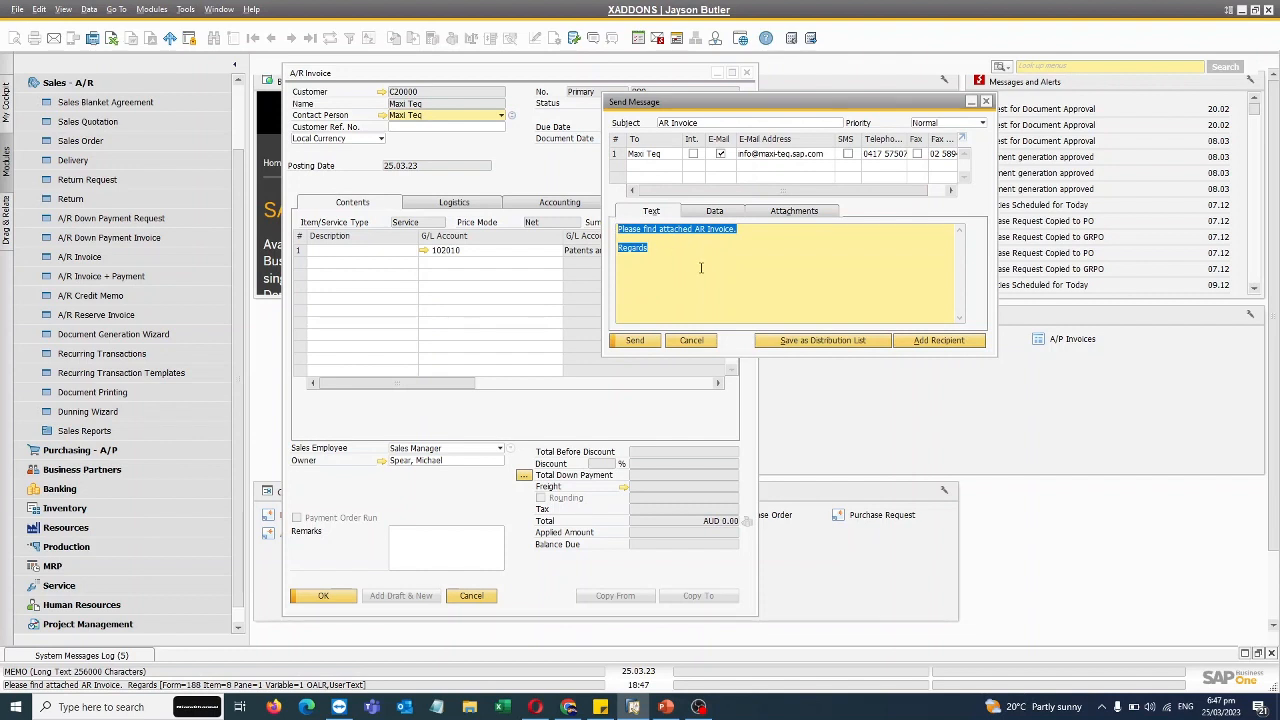
left_click(783, 214)
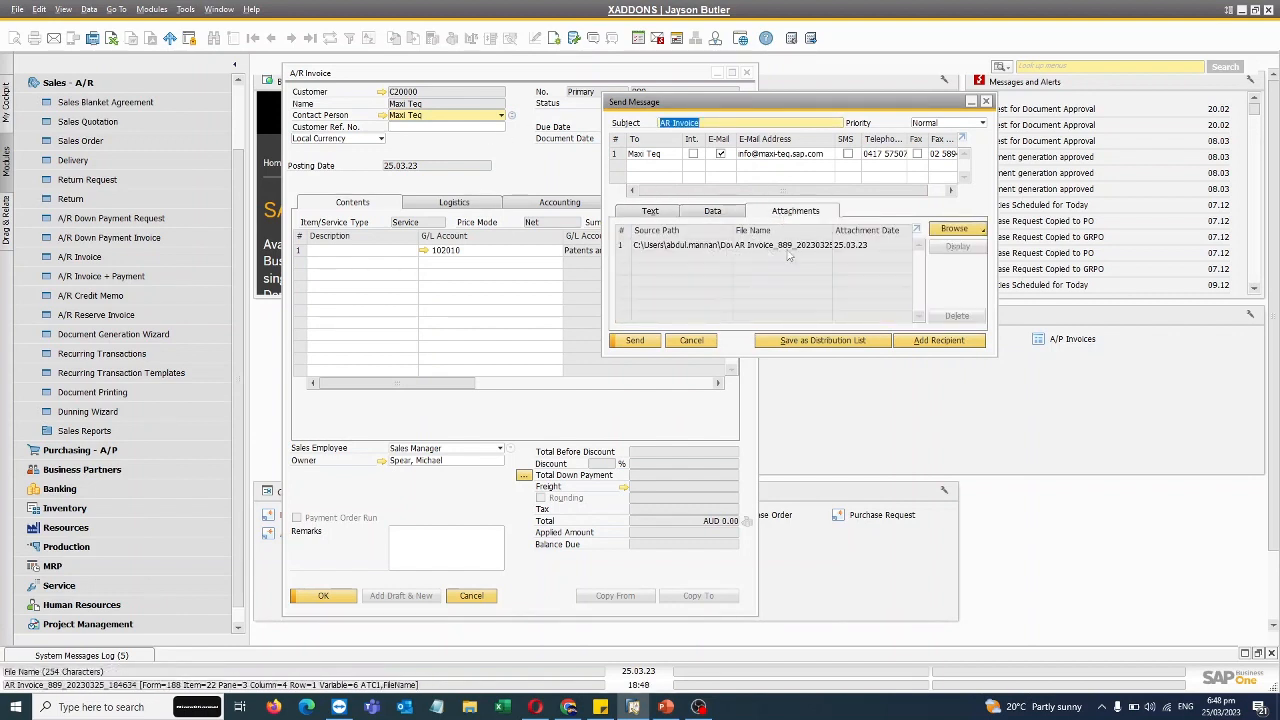
left_click(773, 251)
double_click(774, 252)
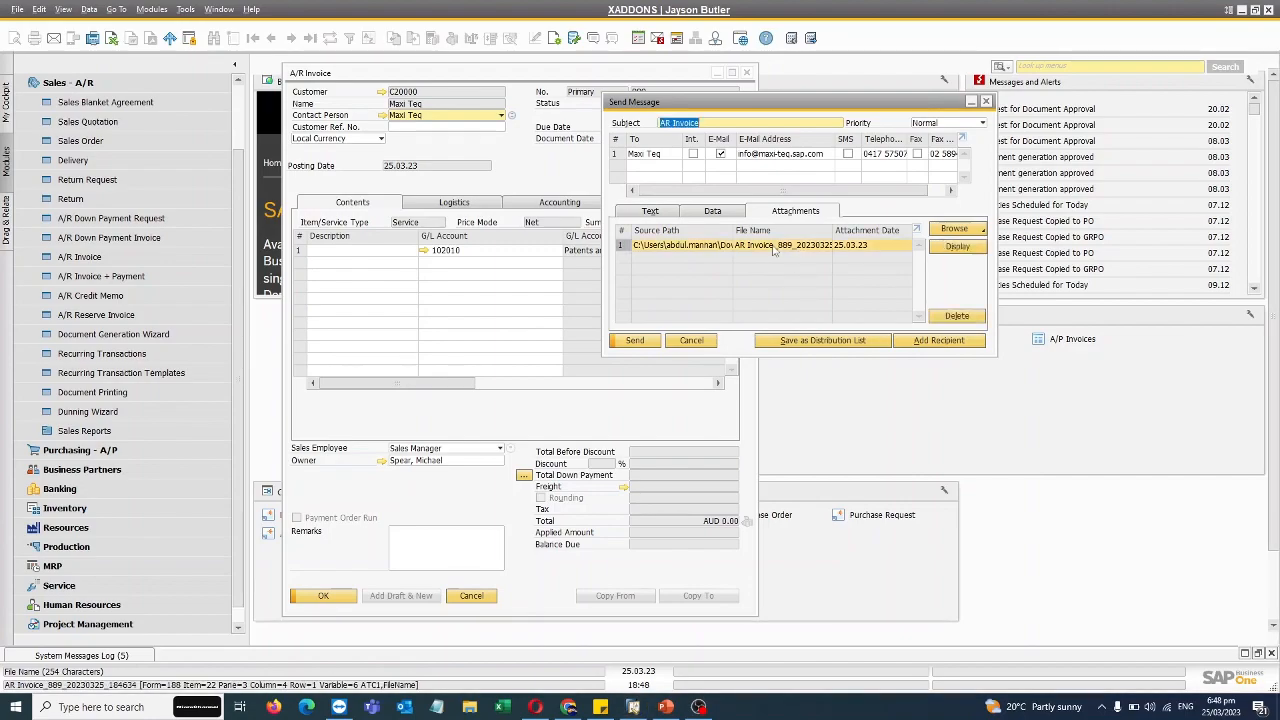
scroll(625, 270, "down", 10)
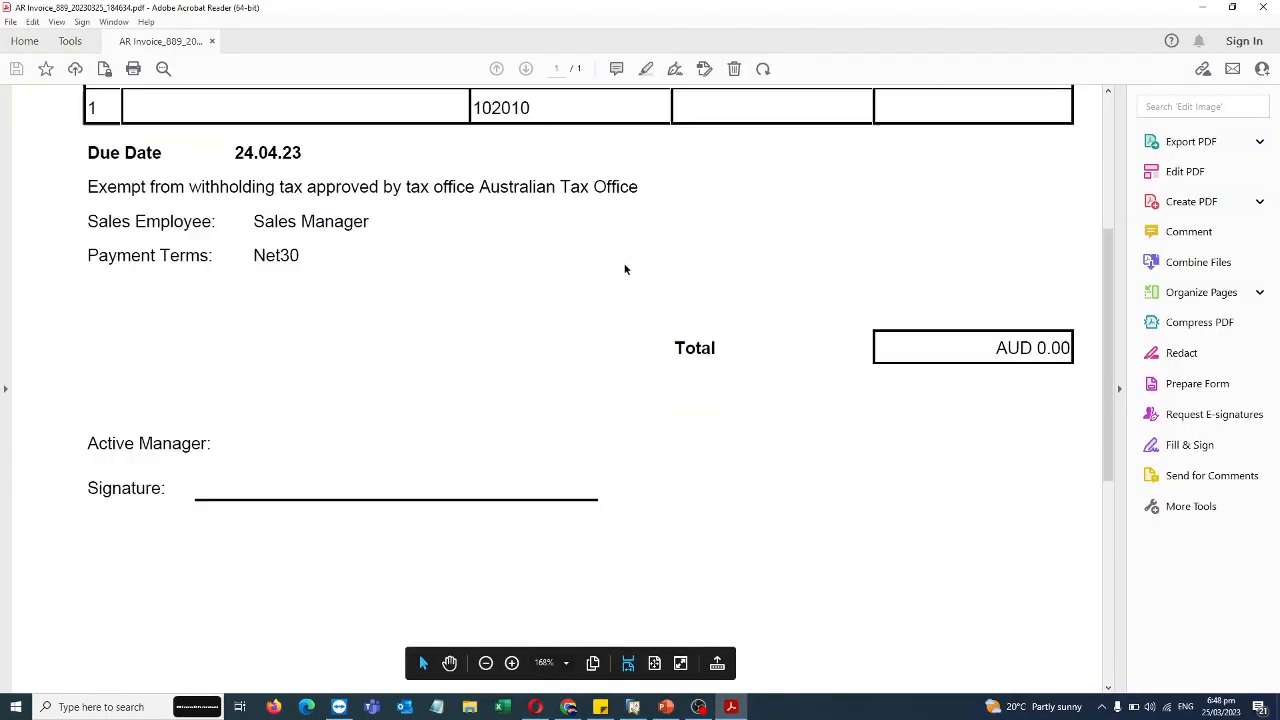
scroll(625, 268, "up", 5)
scroll(625, 268, "up", 5)
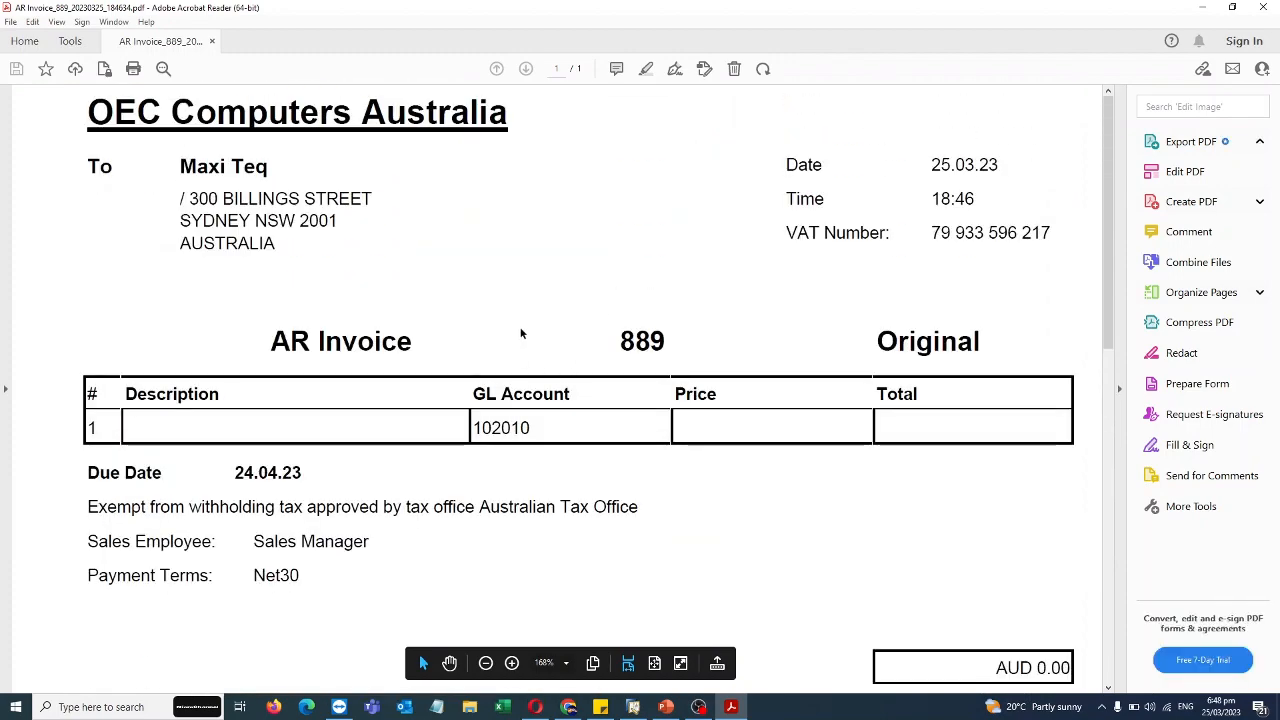
left_click(1265, 7)
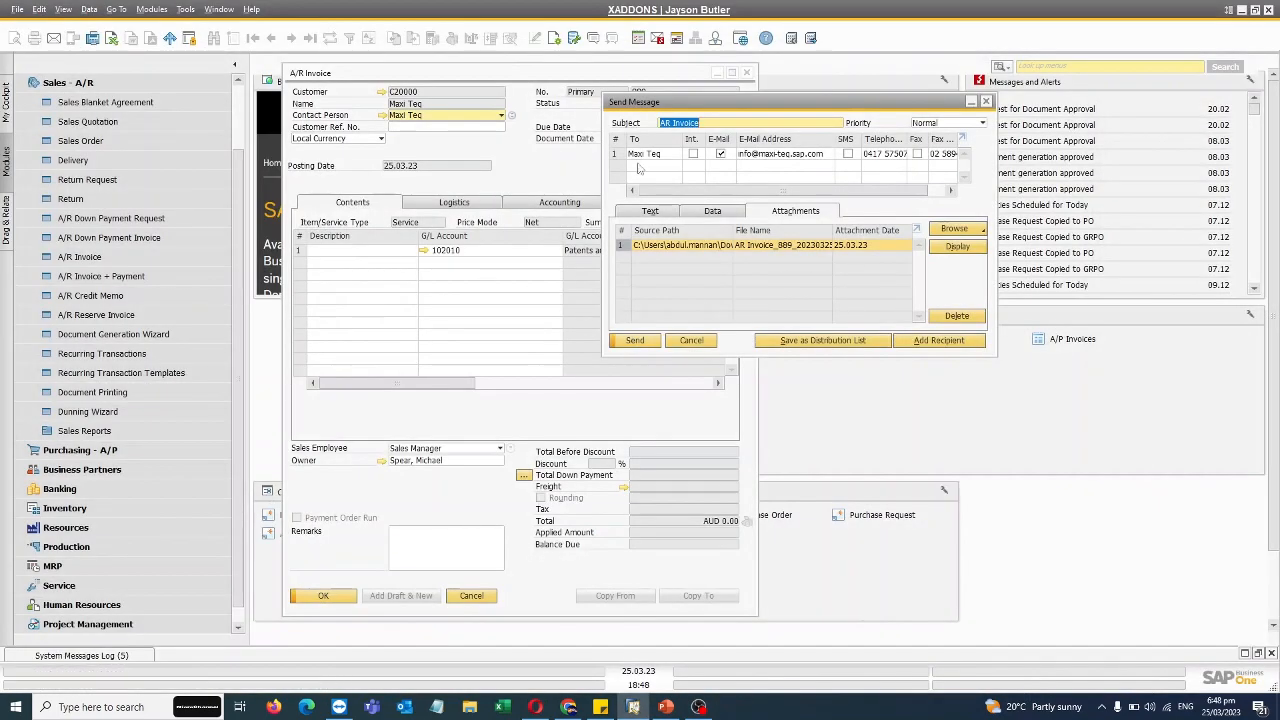
Try adding the line "In case of question" after the first sentence of the message text, and remove it again
left_click(650, 211)
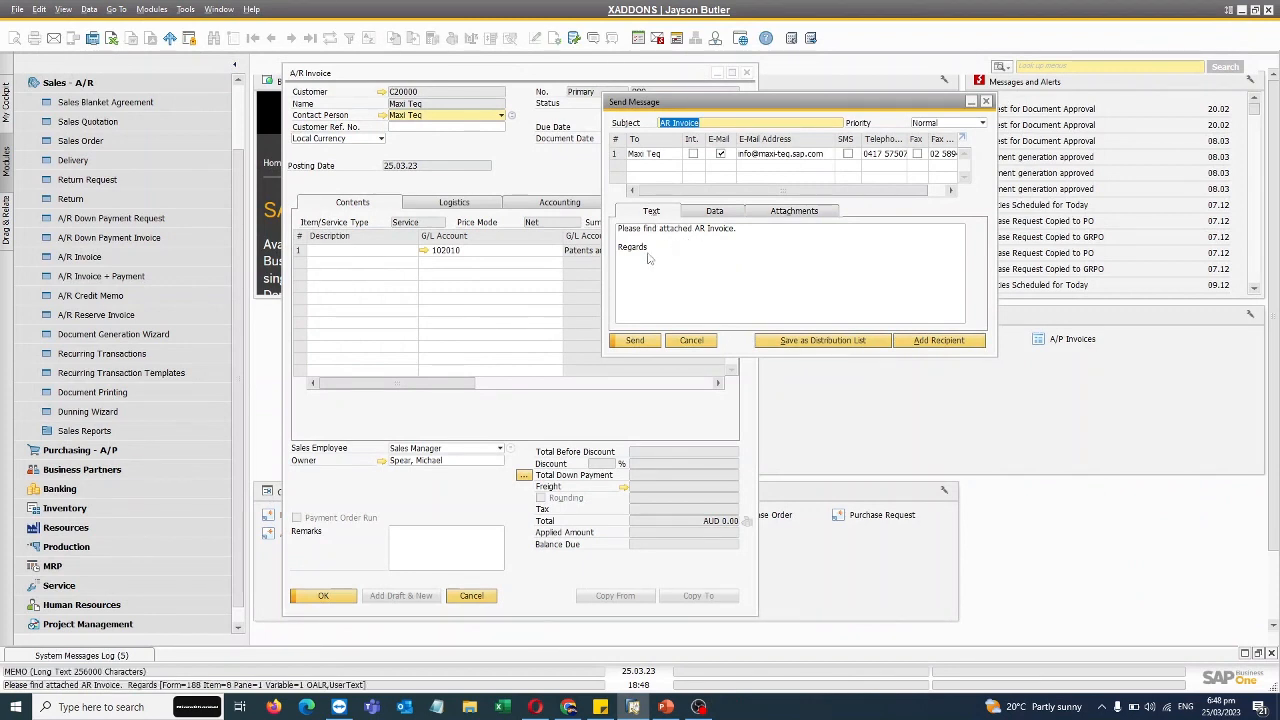
left_click(617, 155)
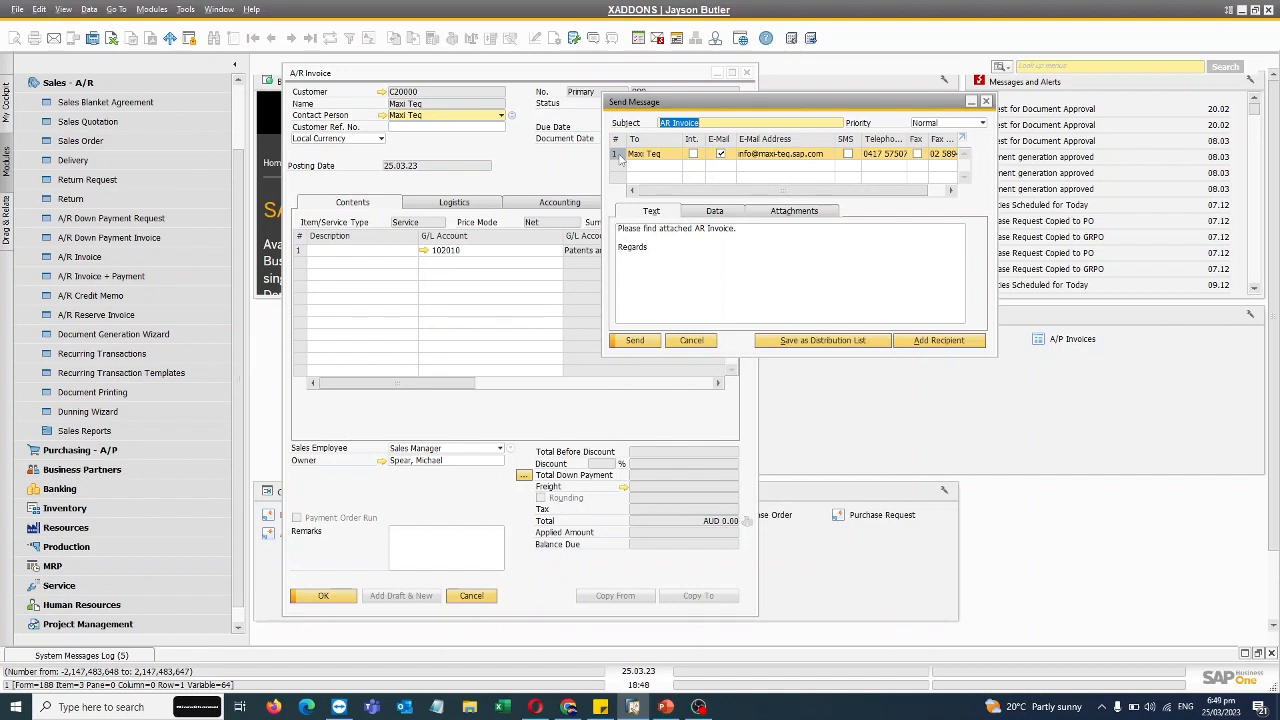
left_click(744, 230)
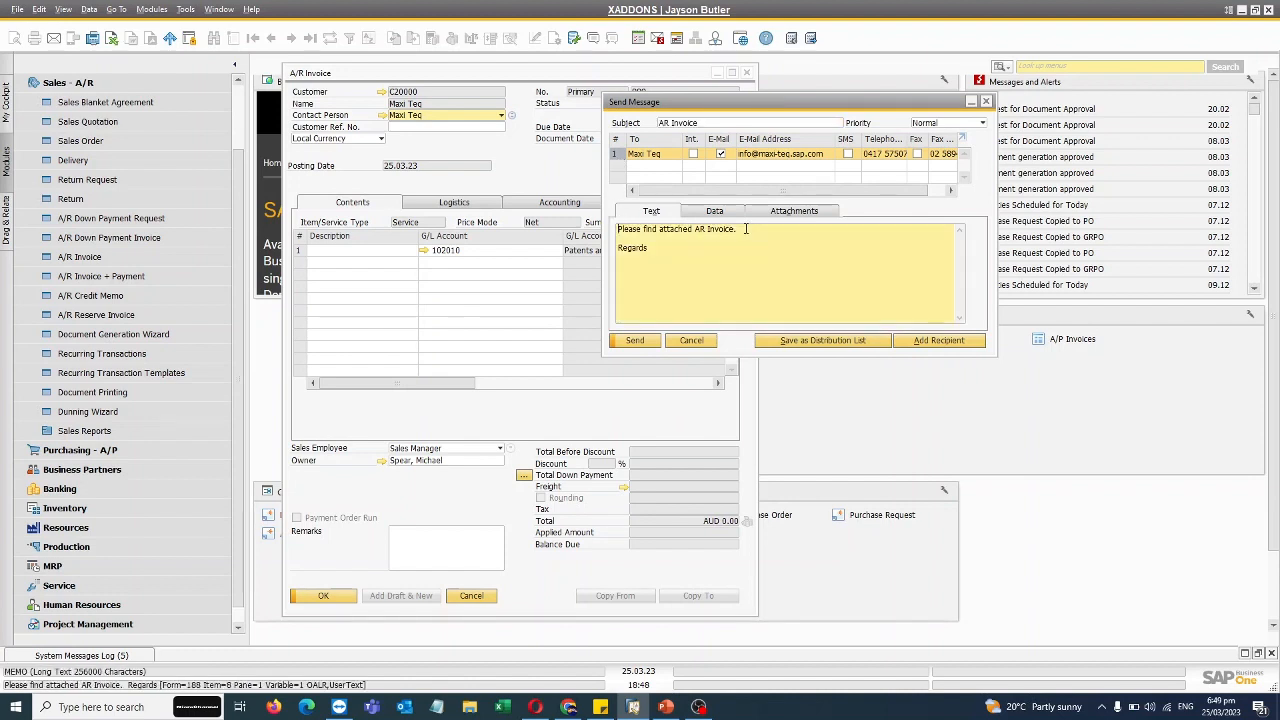
key("Return")
type("In case of question")
key("BackSpace")
key("BackSpace")
key("BackSpace")
key("BackSpace")
key("BackSpace")
key("BackSpace")
key("BackSpace")
key("BackSpace")
key("BackSpace")
key("BackSpace")
key("BackSpace")
key("BackSpace")
key("BackSpace")
key("BackSpace")
key("BackSpace")
key("BackSpace")
key("BackSpace")
key("BackSpace")
Add the recipients of the AR Invoice distribution list to the message
left_click(939, 340)
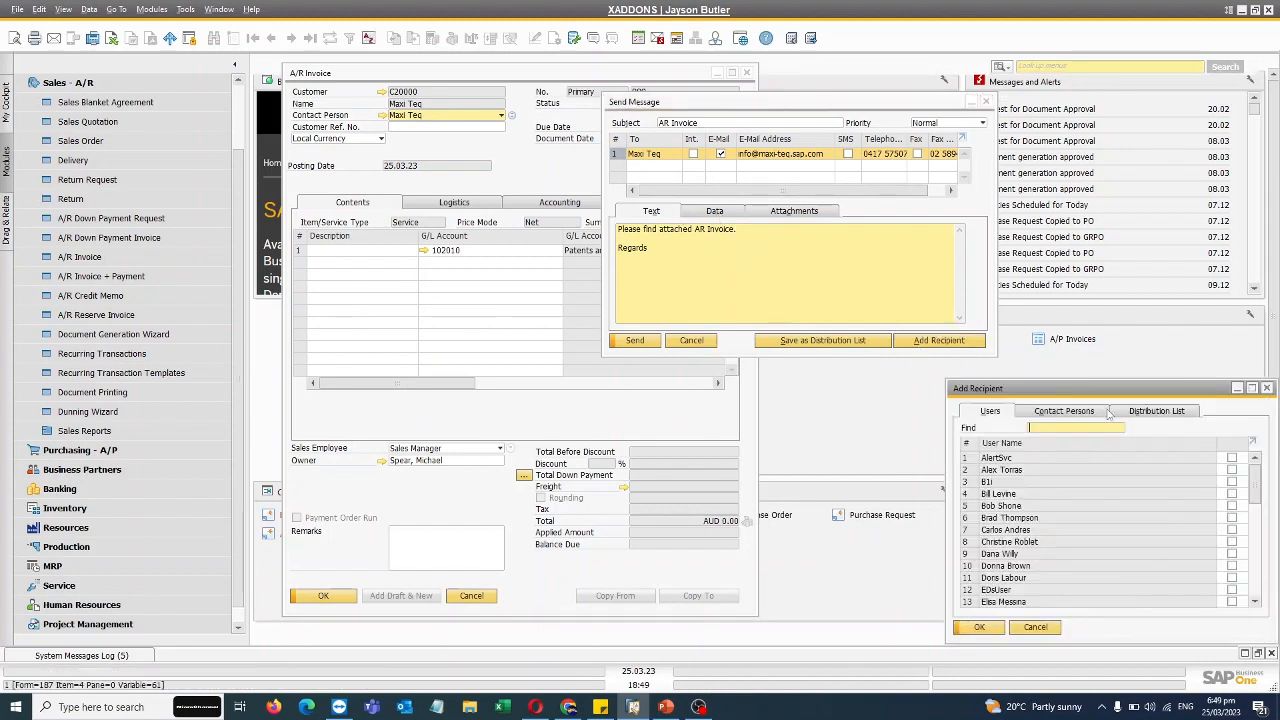
left_click(1167, 415)
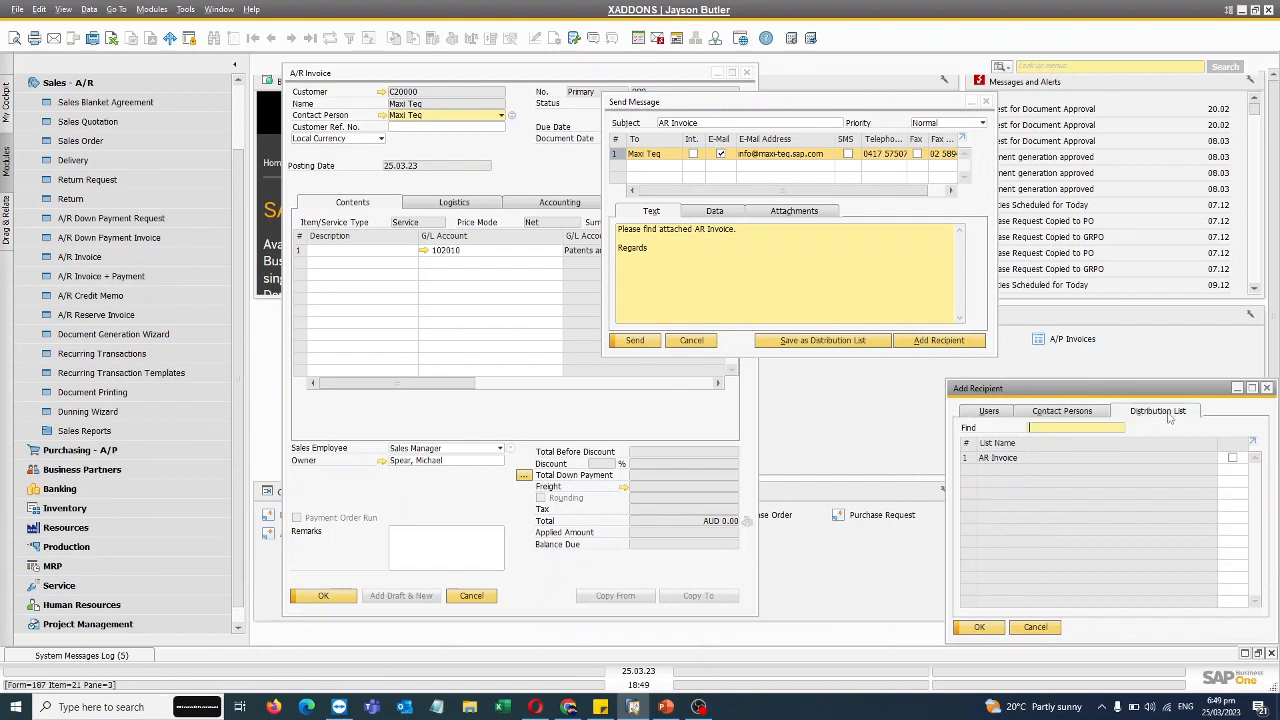
left_click(1232, 457)
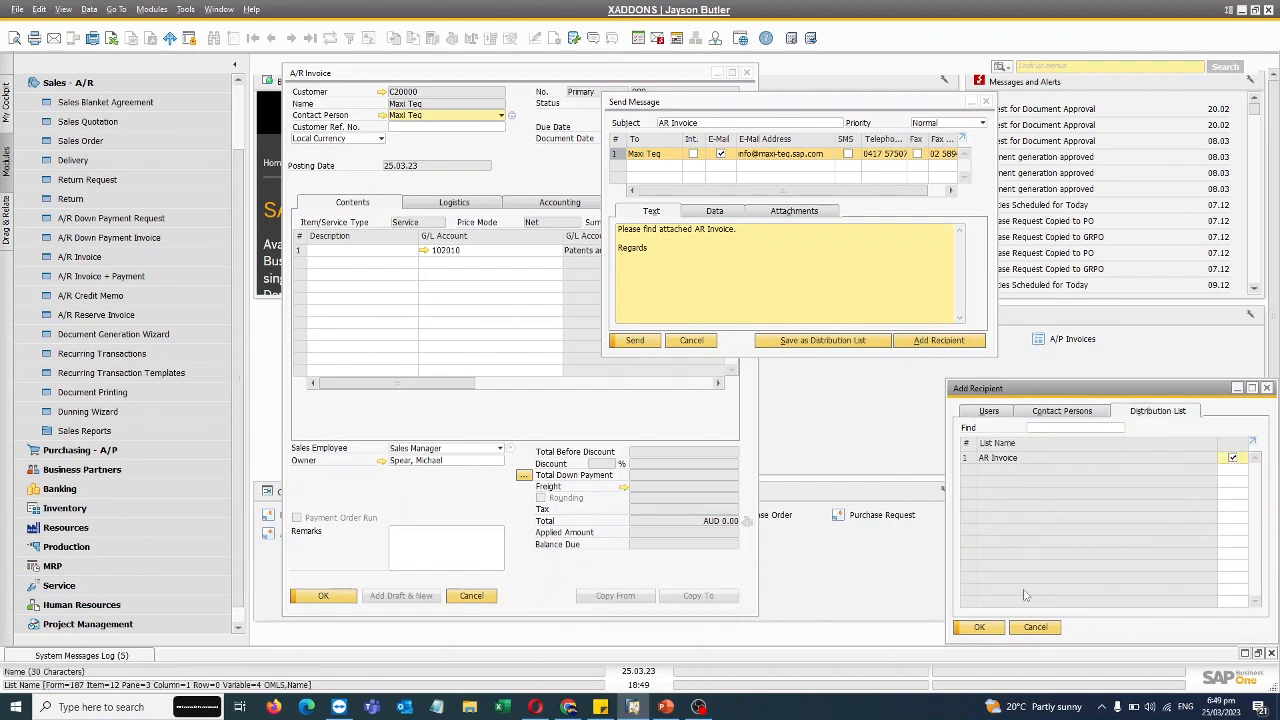
left_click(979, 627)
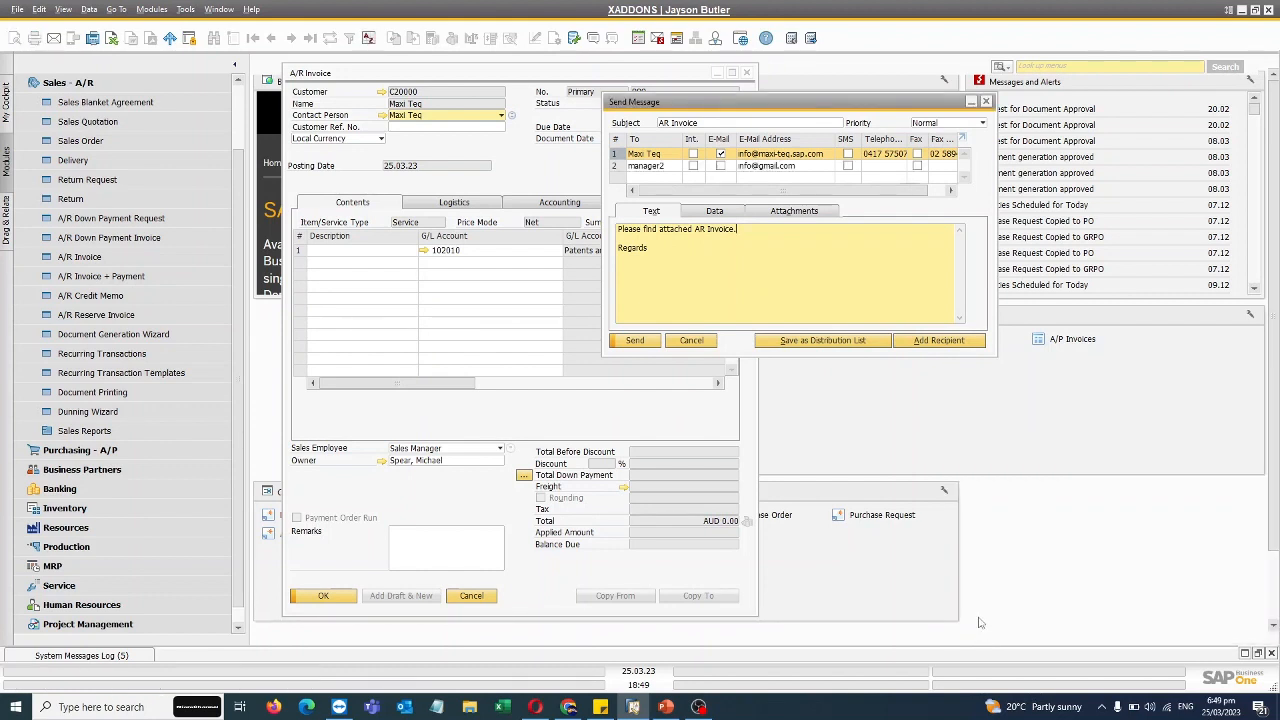
Check the e-mail address of the manager2 recipient in the message
left_click(616, 167)
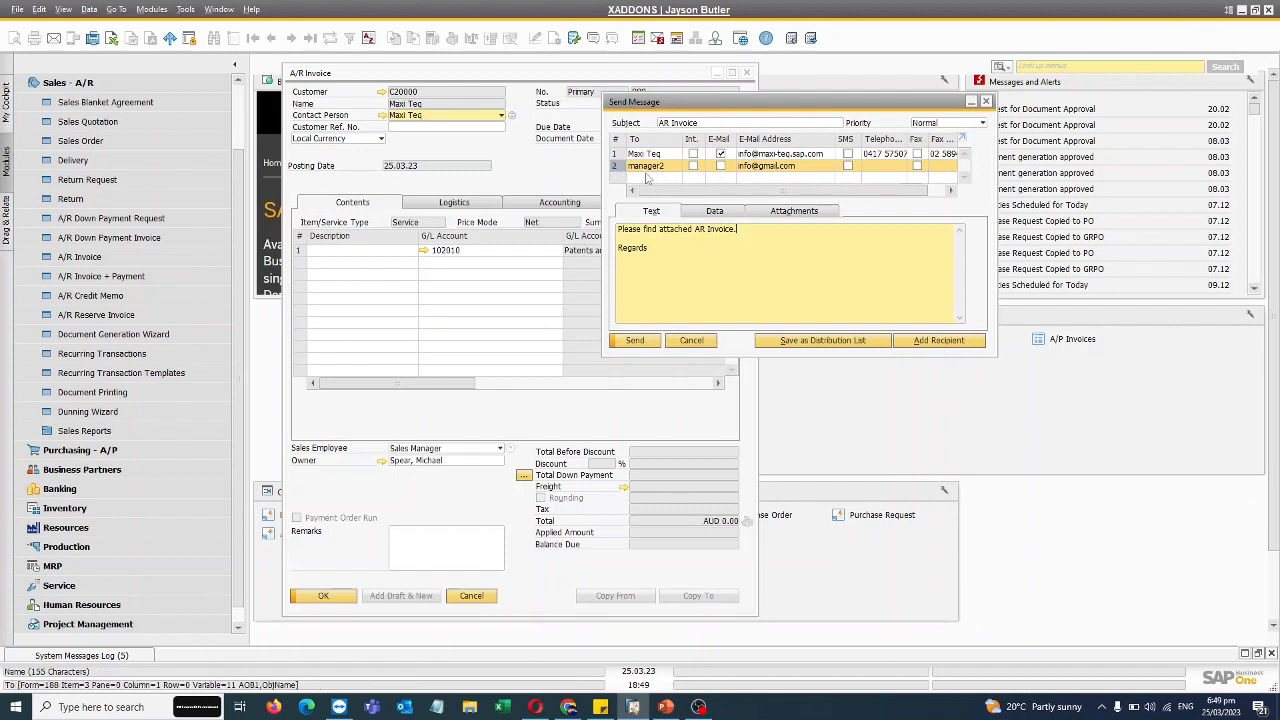
left_click(790, 166)
left_click(809, 166)
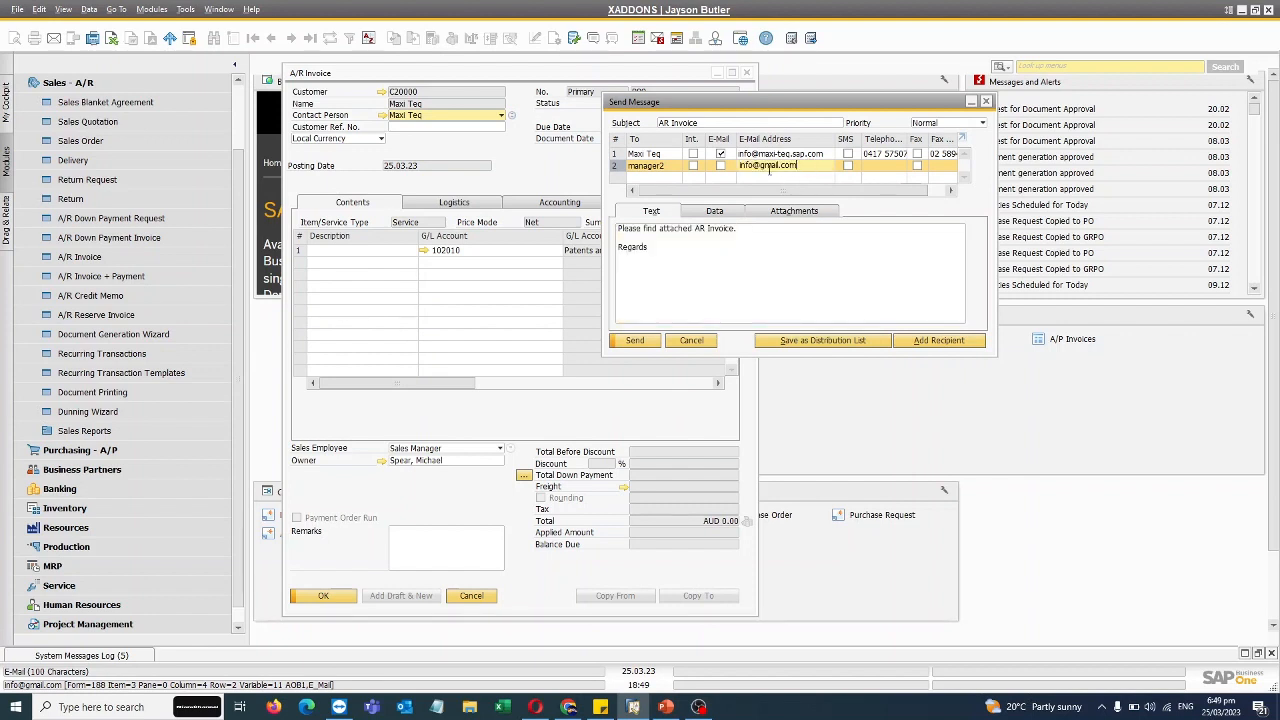
double_click(820, 167)
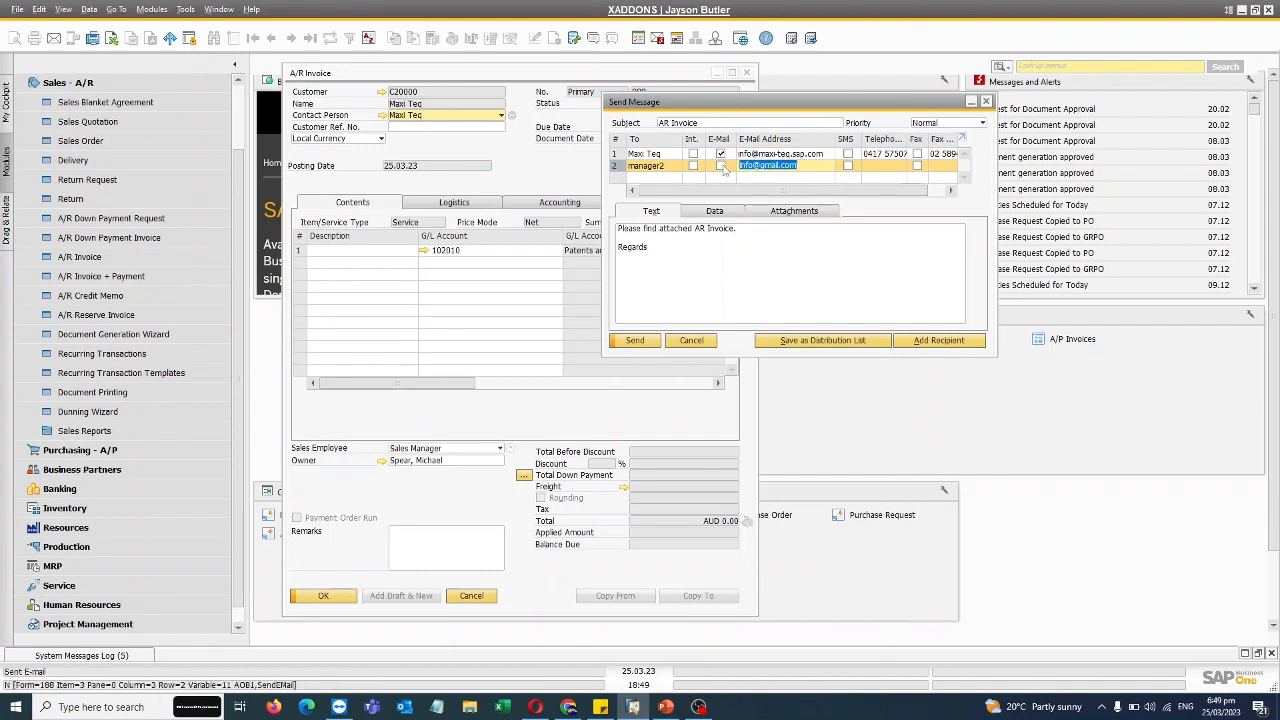
Send the AR Invoice message by e-mail to Maxi Teq
left_click(802, 169)
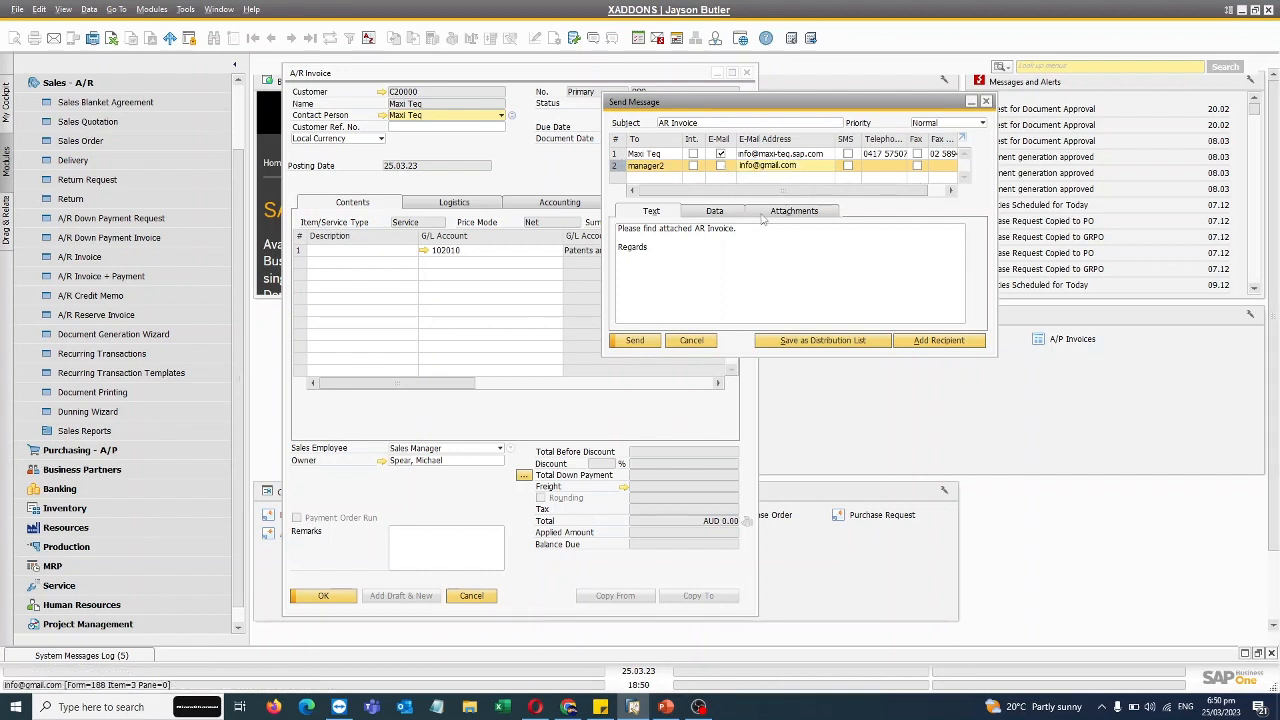
right_click(618, 168)
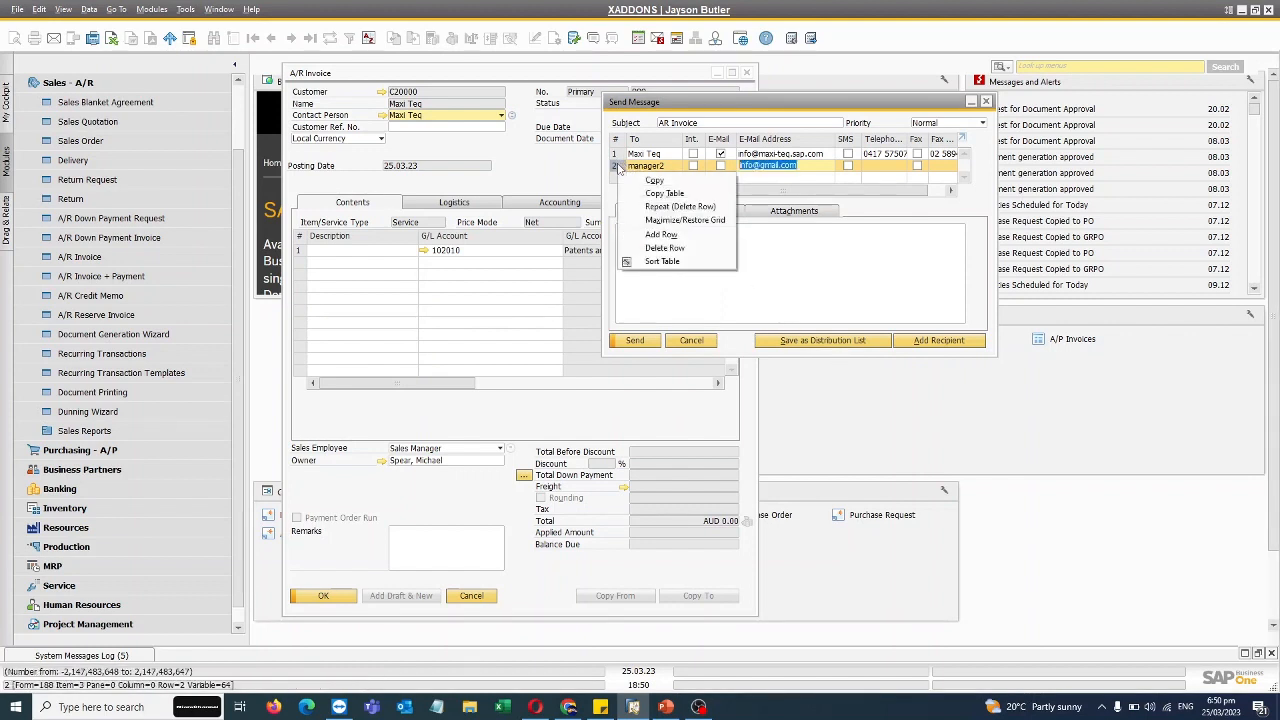
left_click(829, 277)
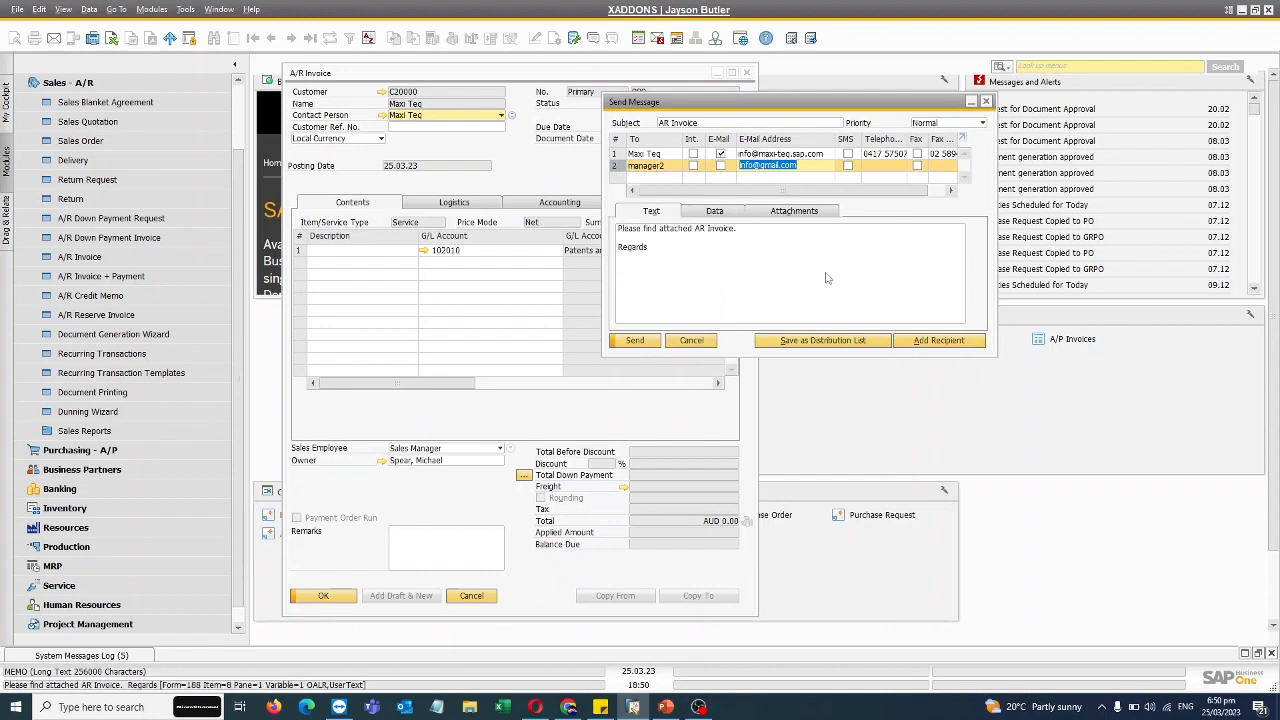
left_click(642, 341)
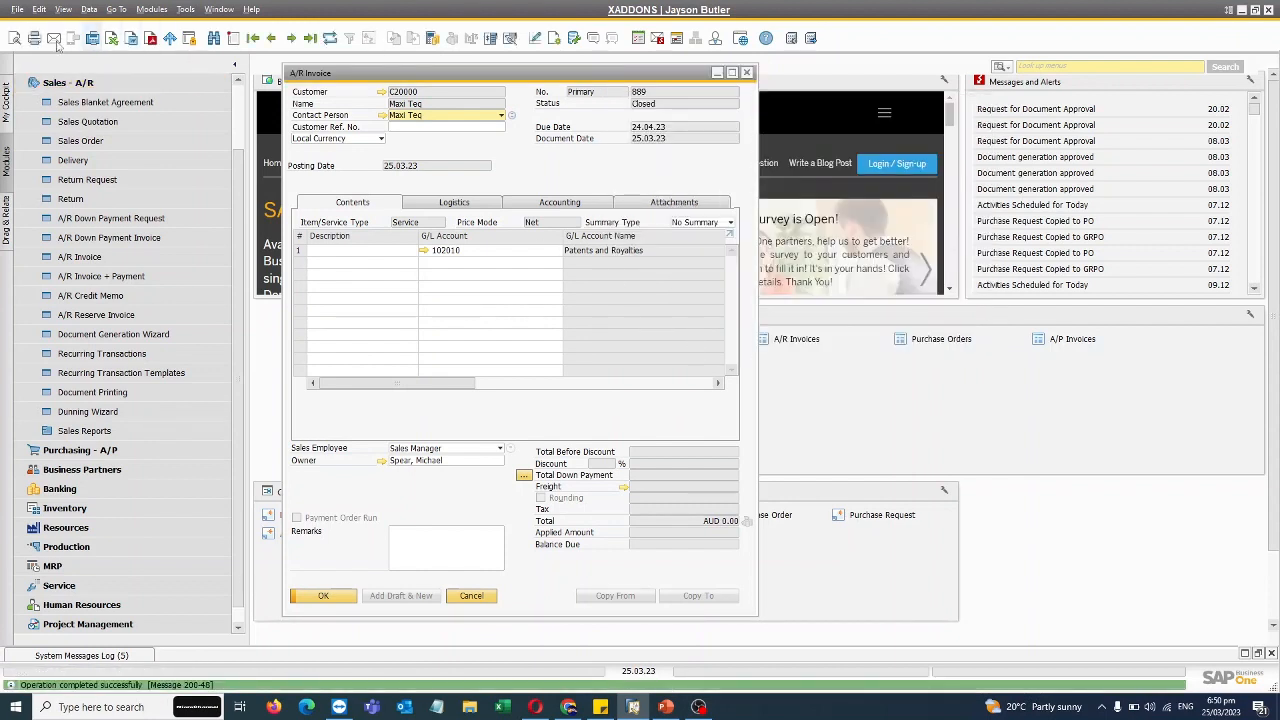
Start a new e-mail message for the A/R Invoice and delete the Maxi Teq recipient row
left_click(53, 40)
left_click(480, 362)
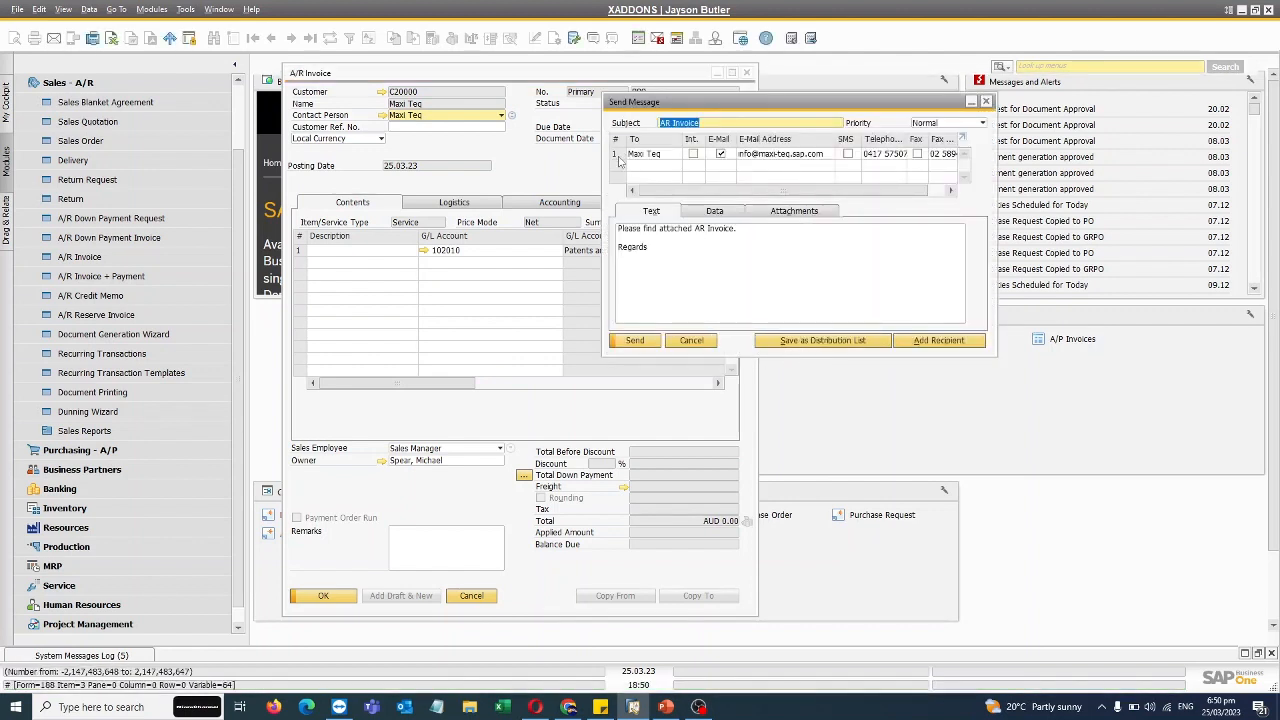
right_click(627, 166)
left_click(662, 222)
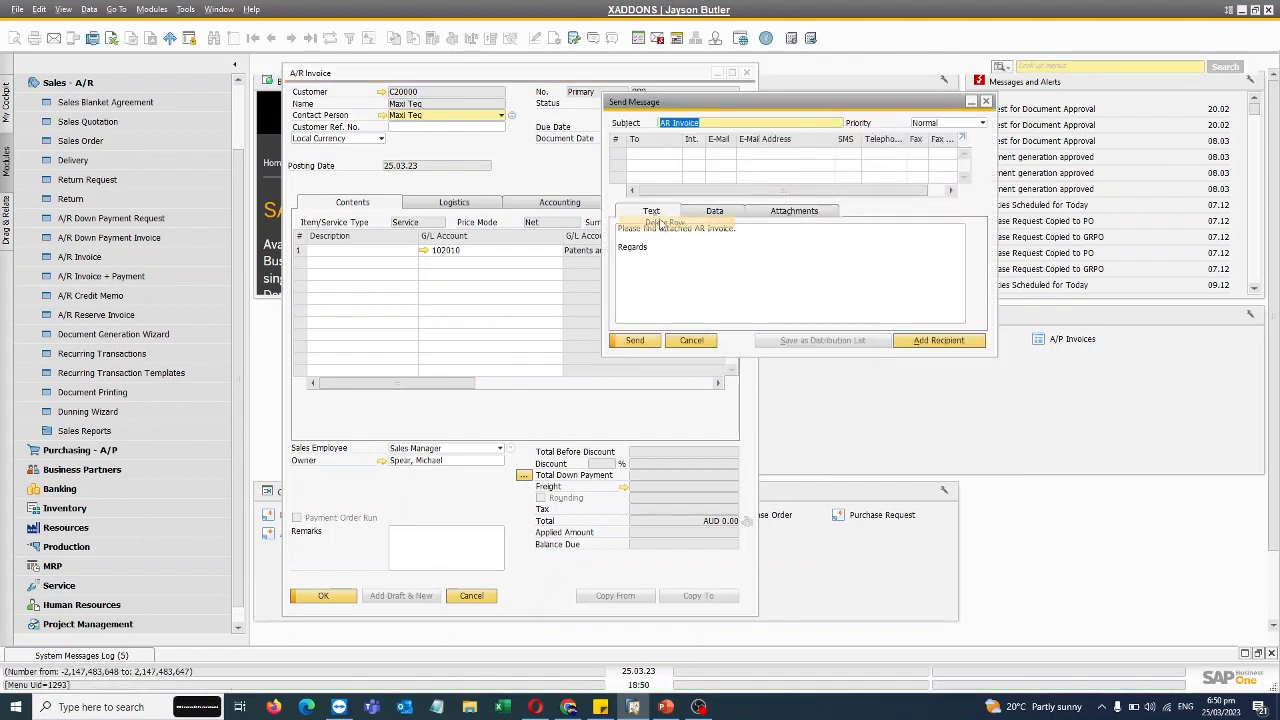
Find the user manager2, add it as a recipient of the message and enable e-mail delivery for it
left_click(938, 340)
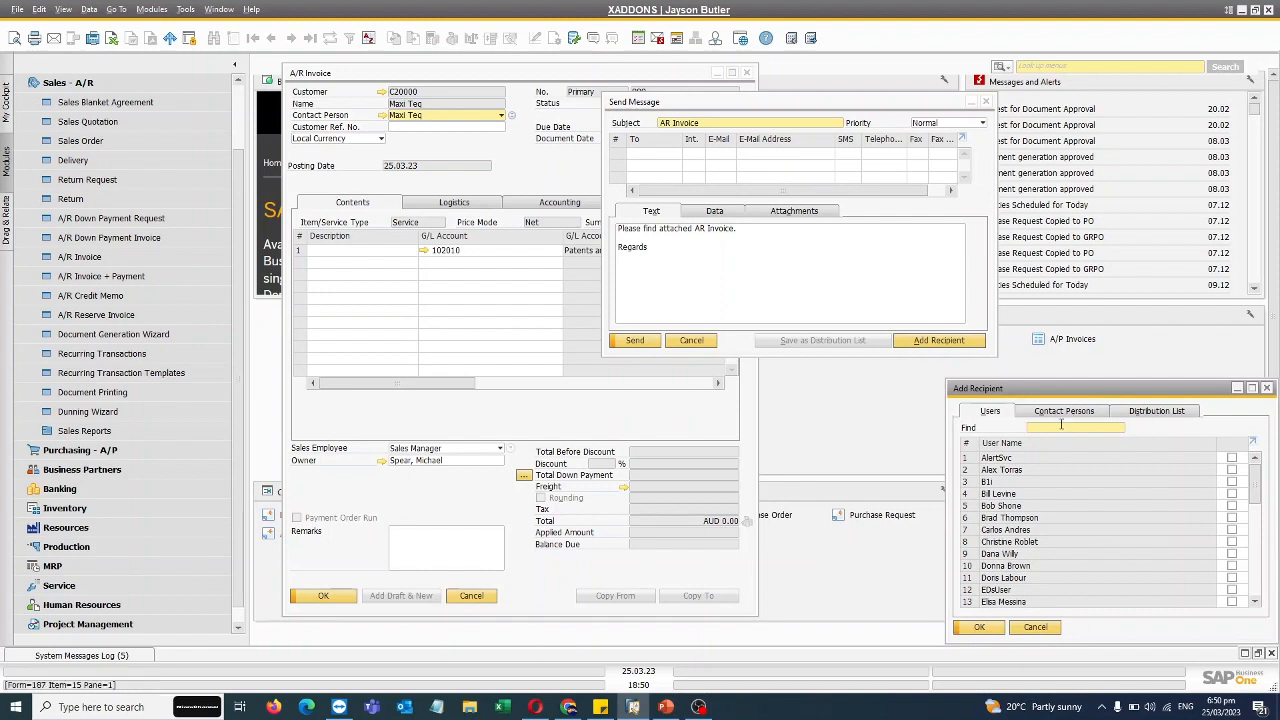
type("manager")
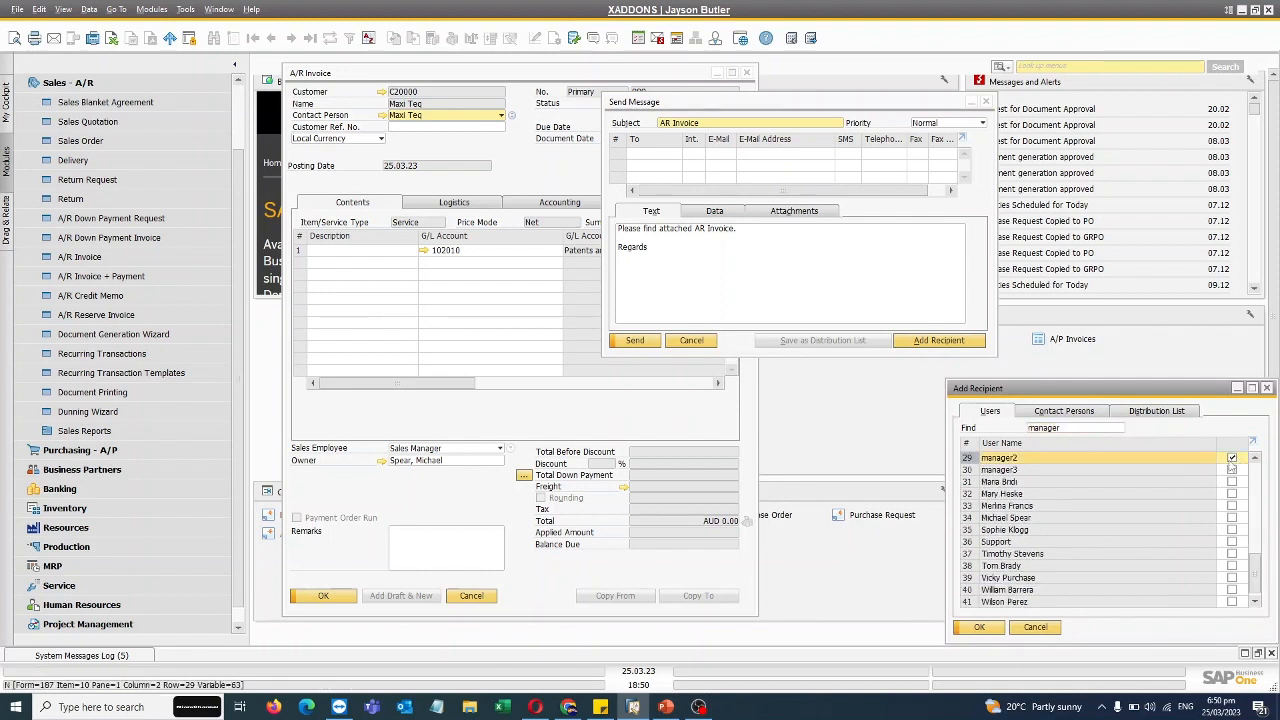
left_click(965, 626)
left_click(720, 153)
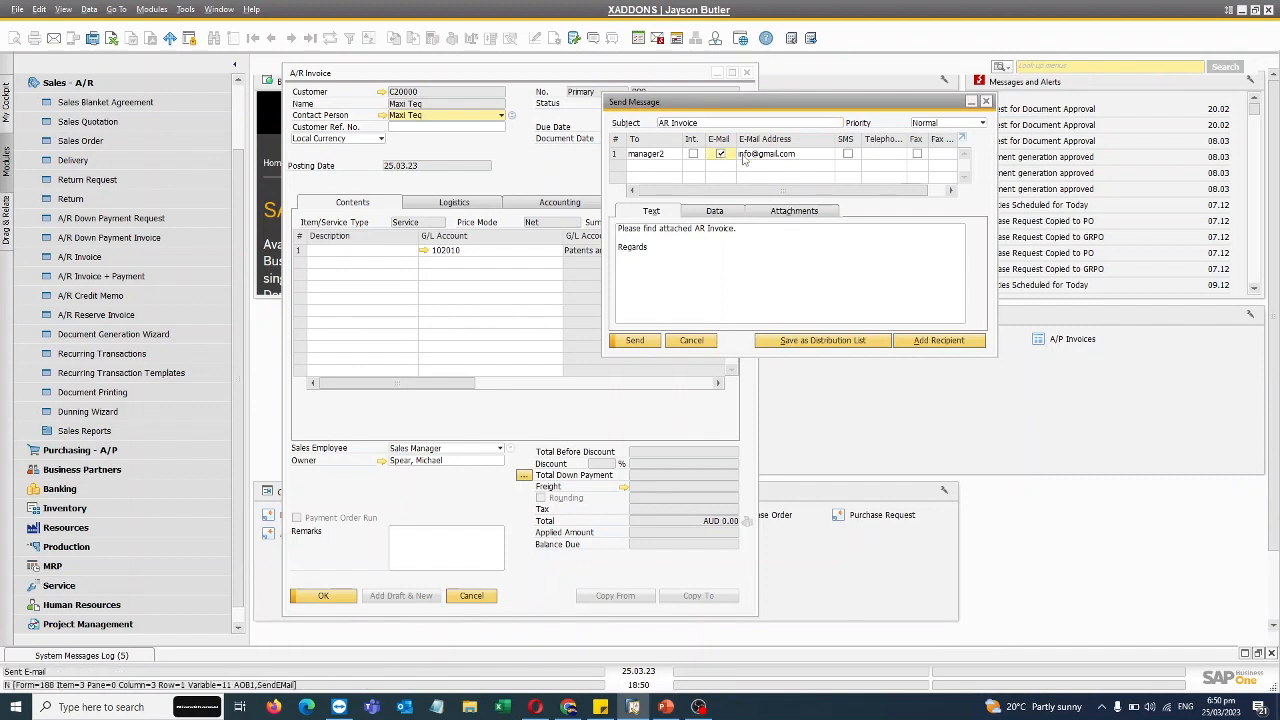
Save the message's recipients as a distribution list named "AR Invoice 2"
left_click(822, 341)
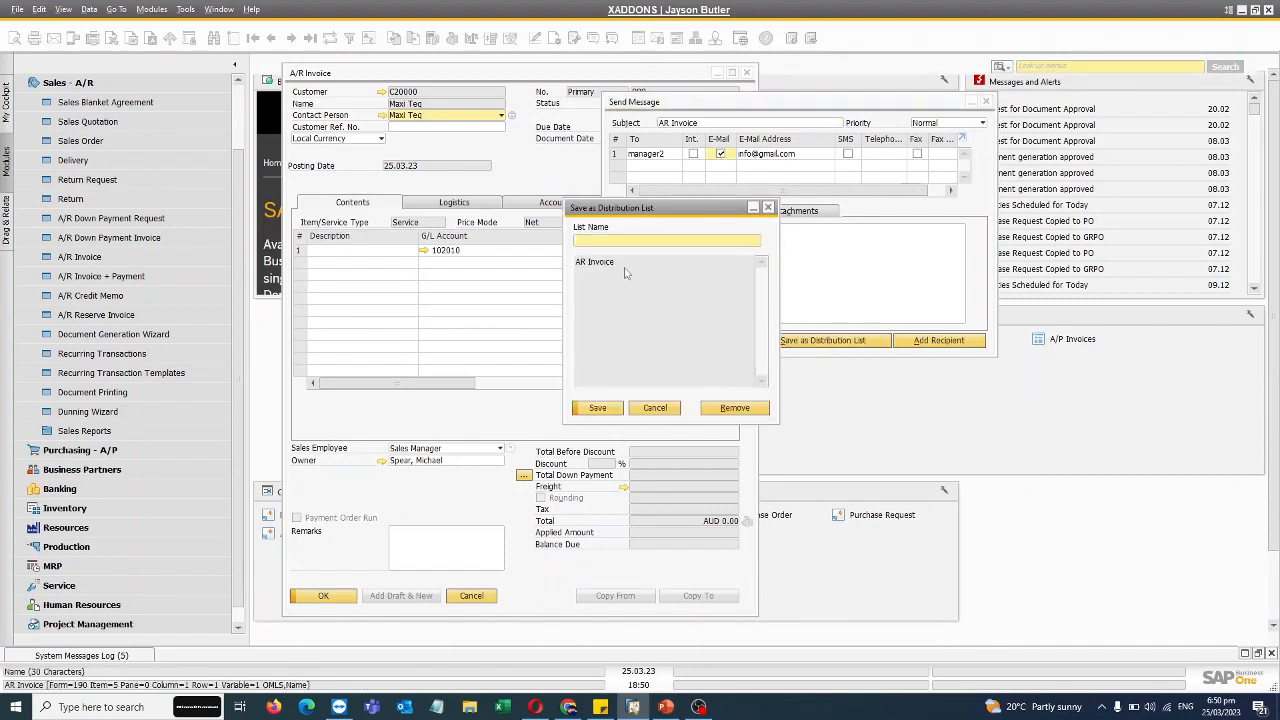
type("AR Invoice 2")
left_click(606, 408)
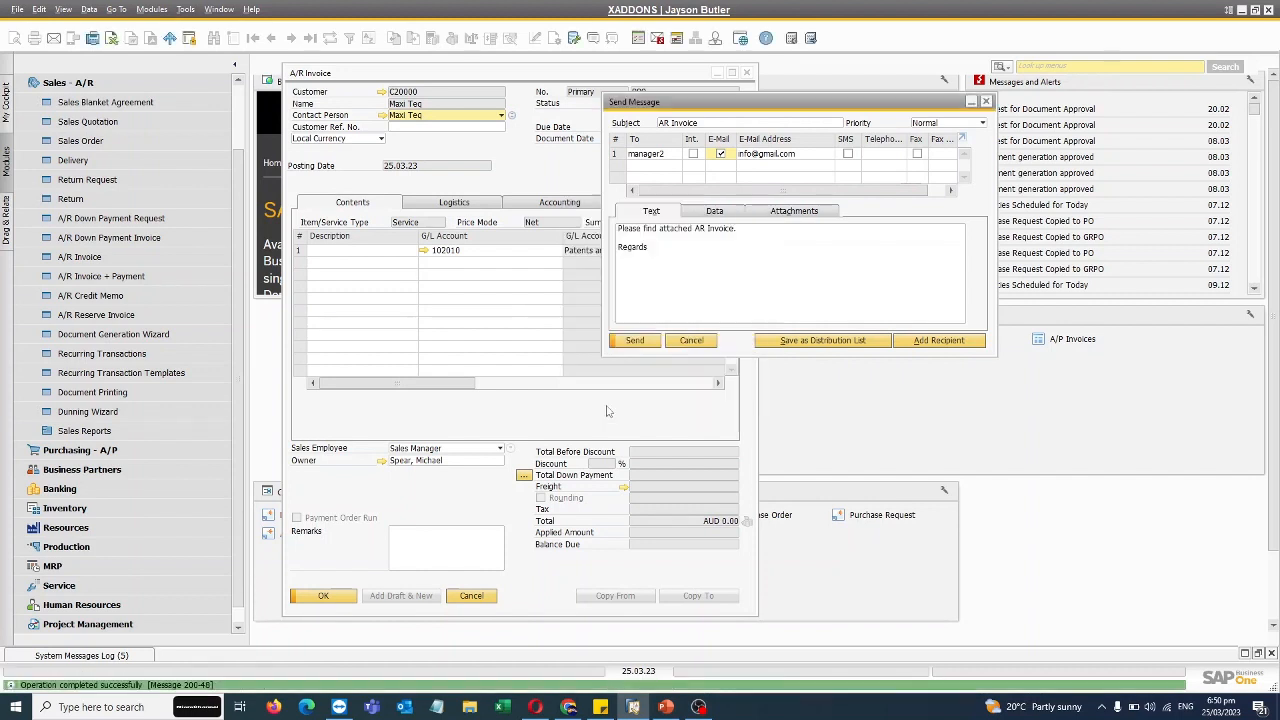
Check the available distribution lists and users for adding recipients, and discard the message without sending it
left_click(946, 344)
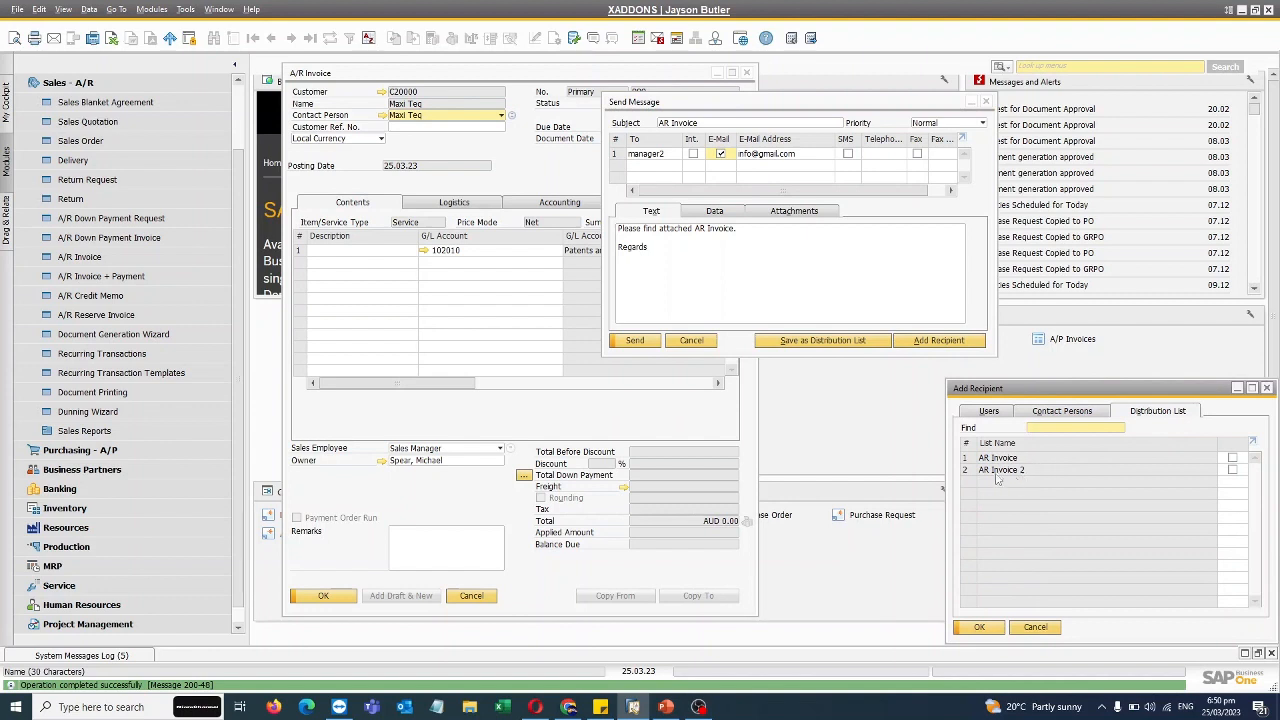
left_click(988, 411)
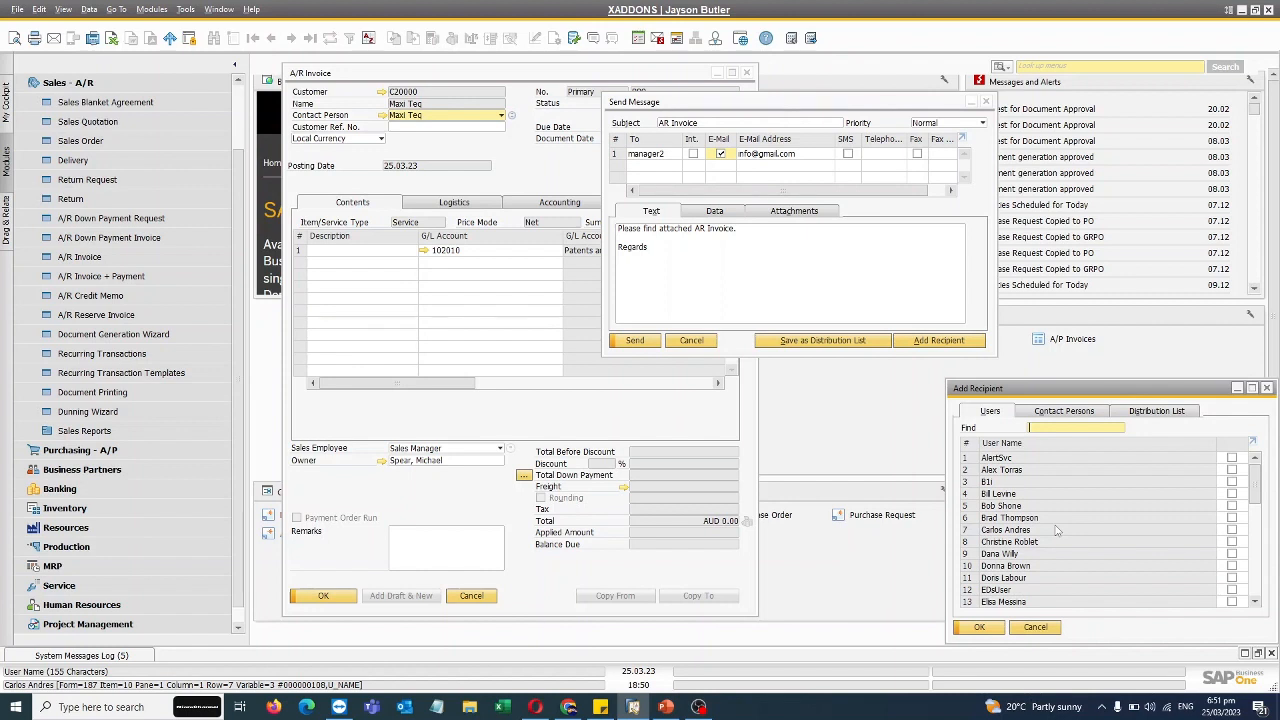
left_click(1157, 411)
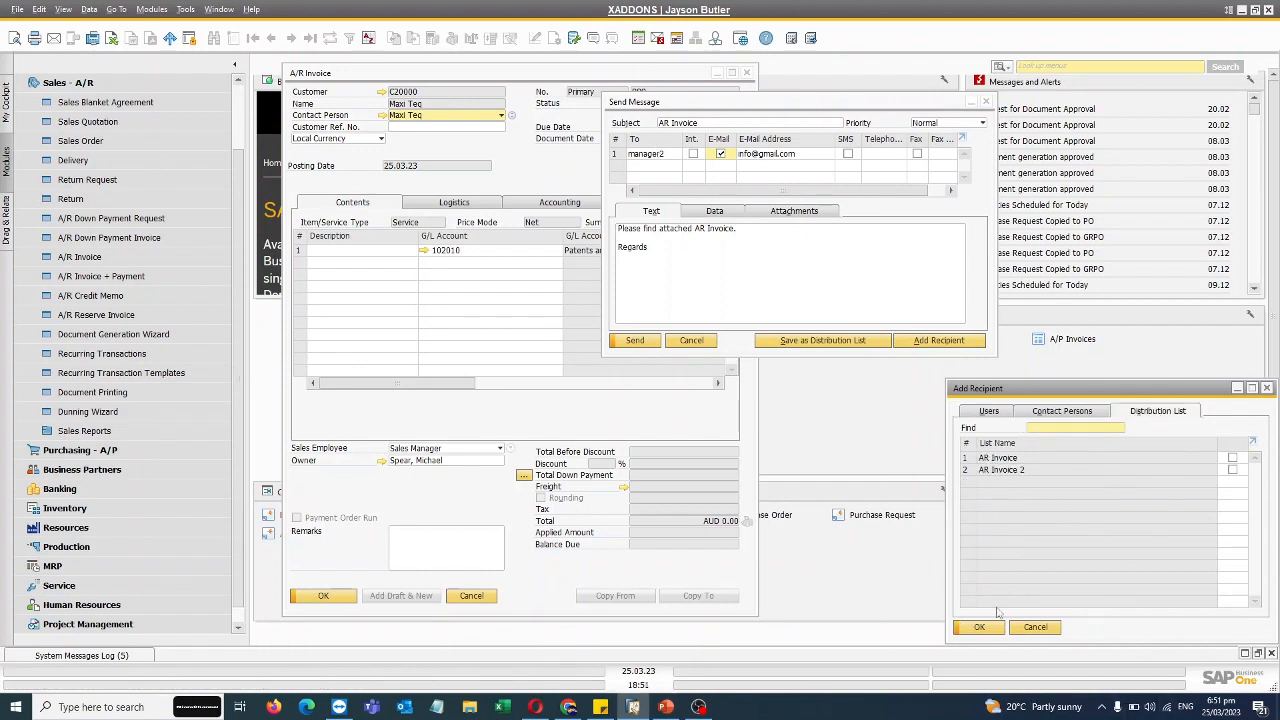
left_click(1036, 628)
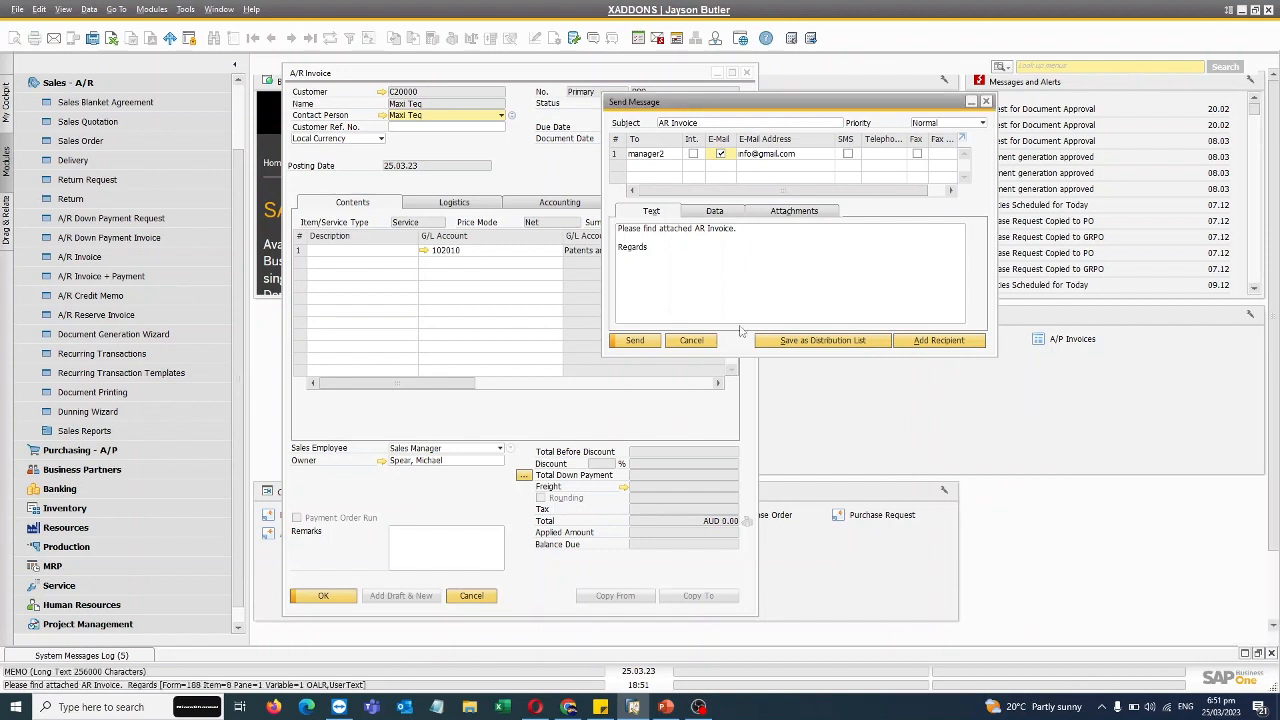
left_click(691, 341)
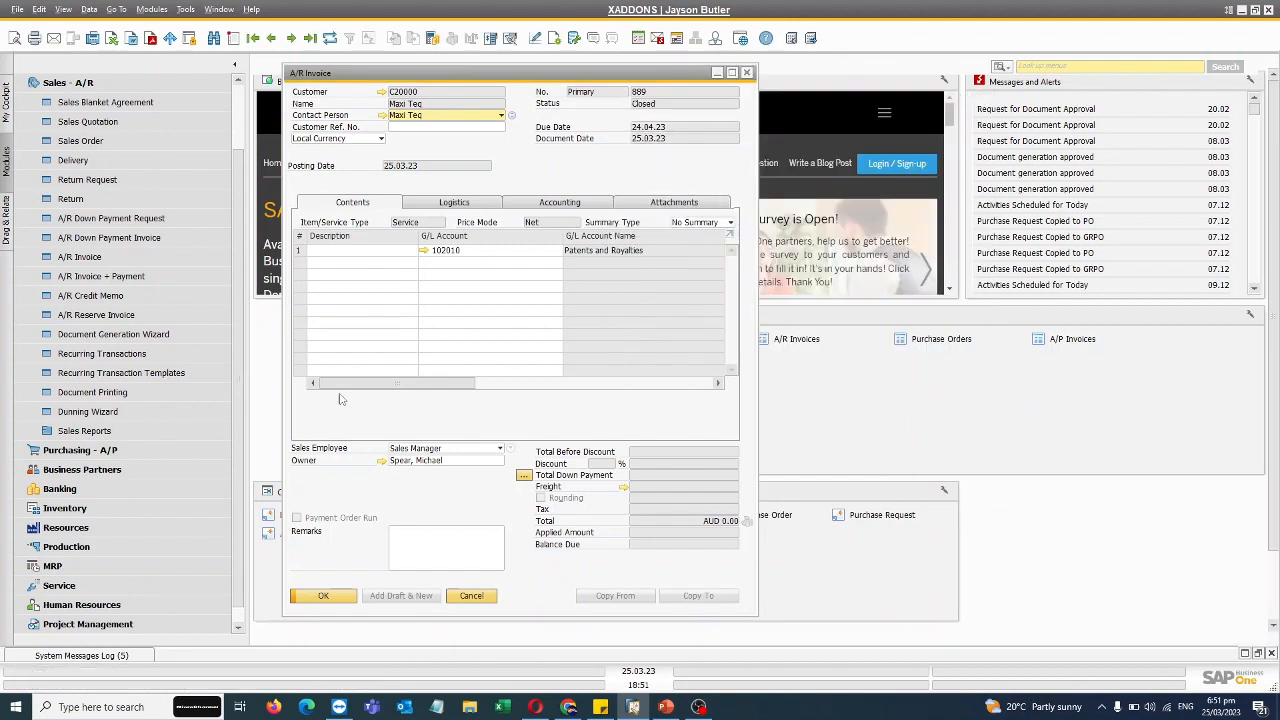
Look through the inbox, outbox and sent messages in the Messages/Alerts Overview, and close the overview
left_click(657, 38)
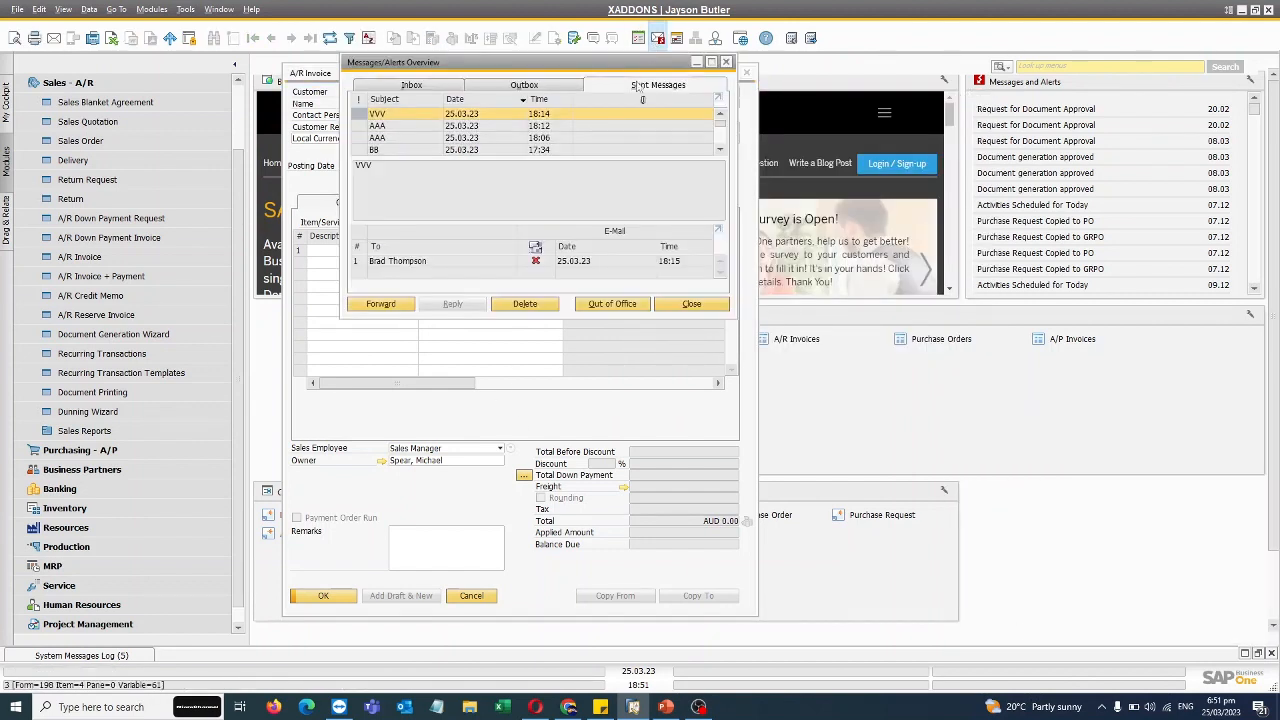
left_click(426, 87)
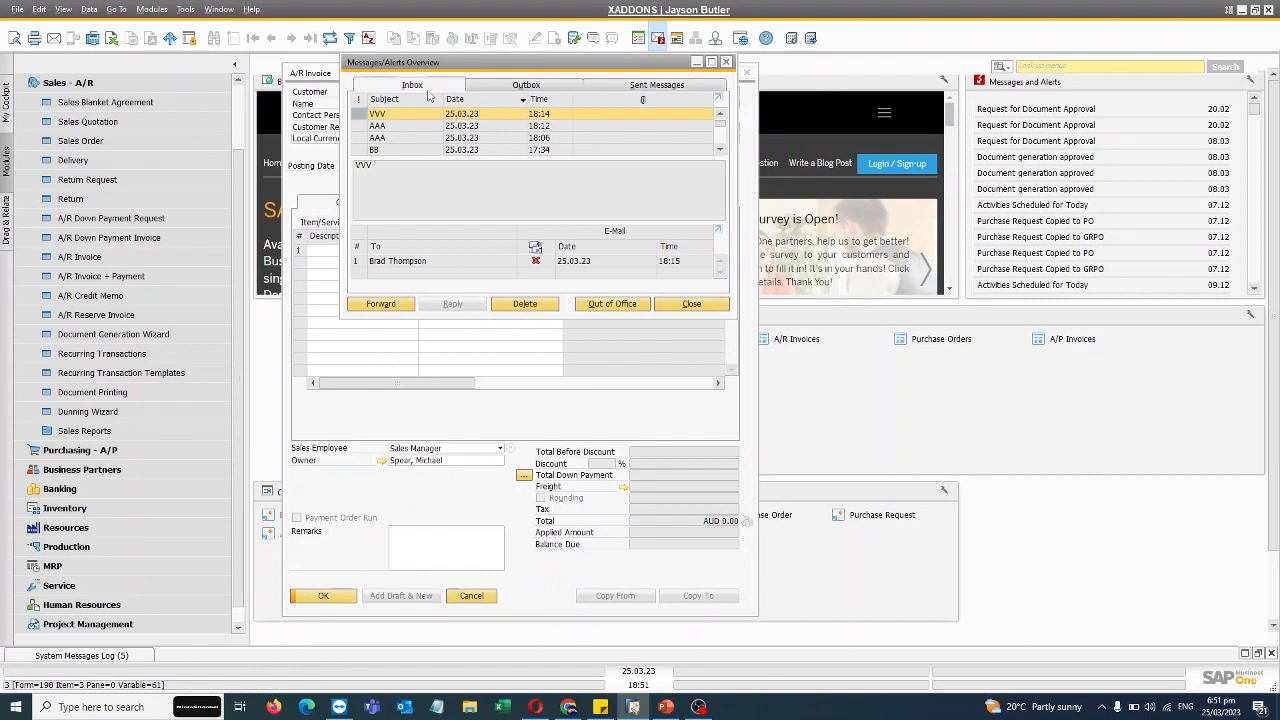
left_click(528, 85)
left_click(657, 85)
left_click(528, 85)
left_click(412, 85)
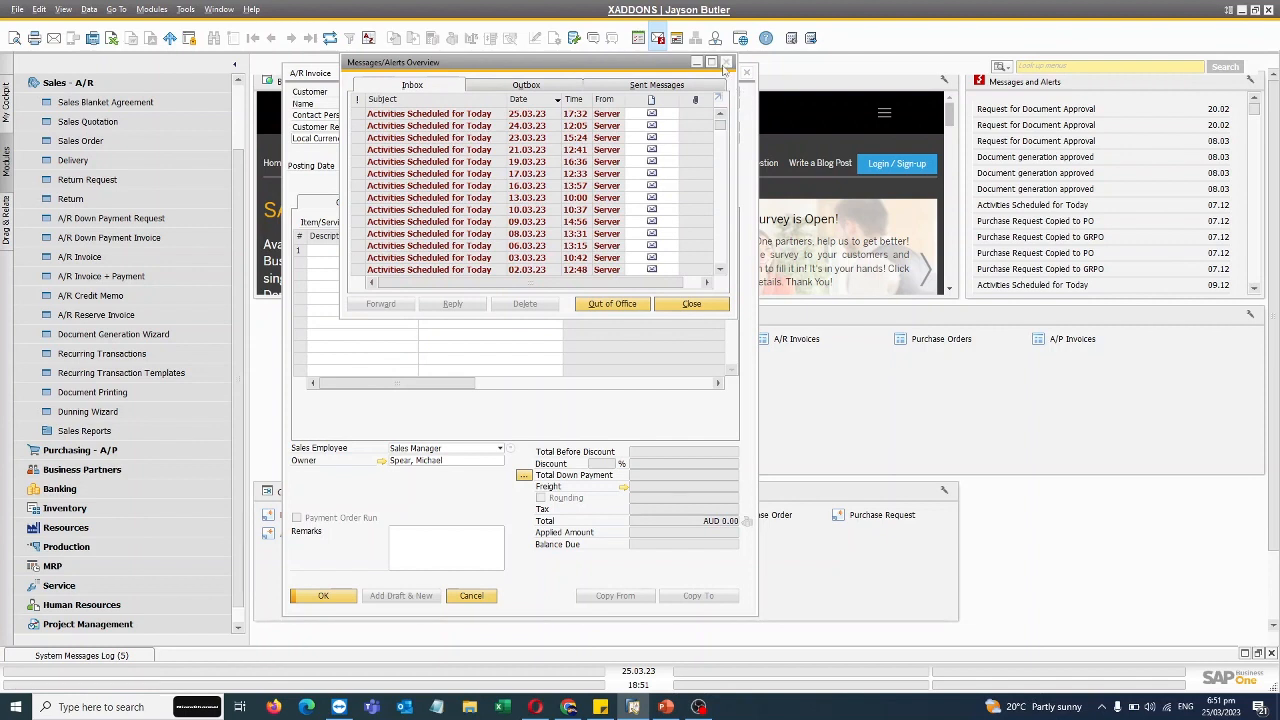
left_click(726, 62)
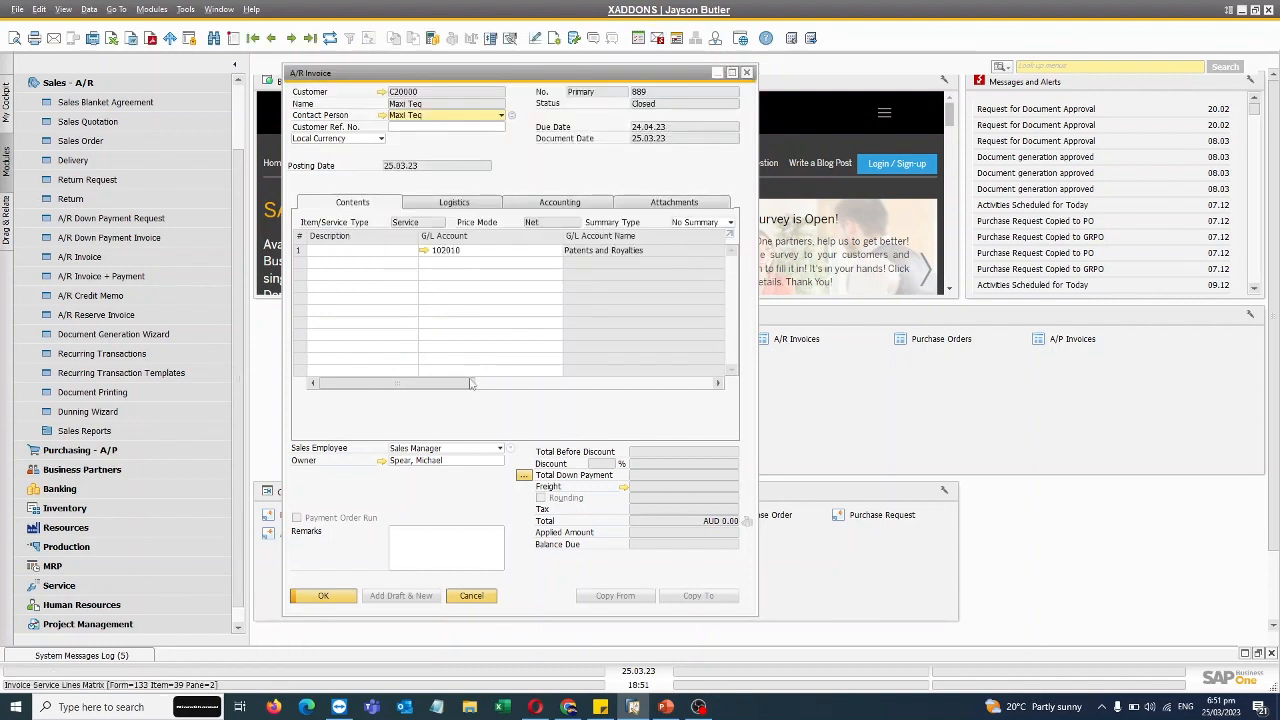